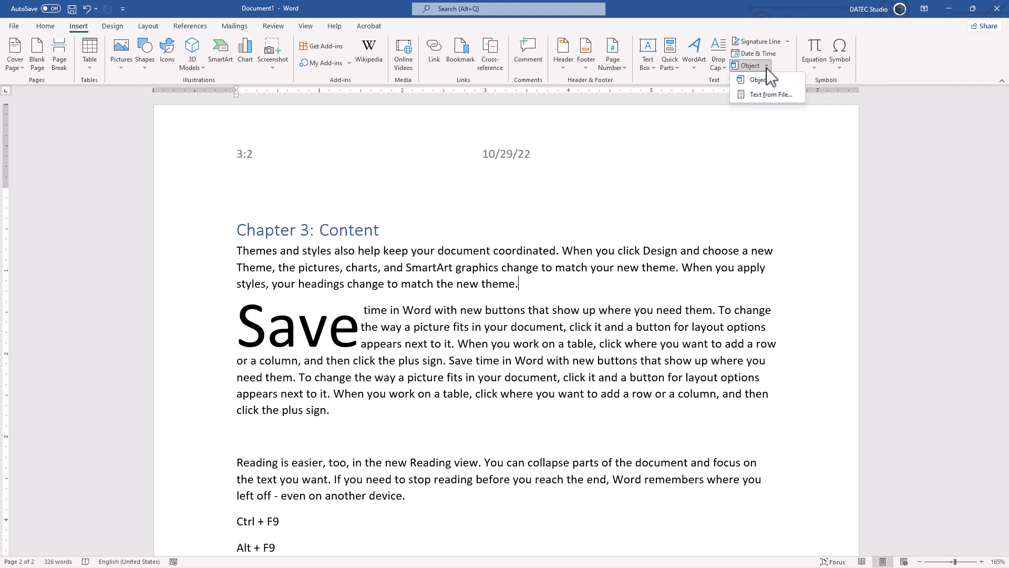
# Insert a signature line after the first paragraph, entering the suggested signer's name and the title CEO.
pyautogui.click(788, 62)
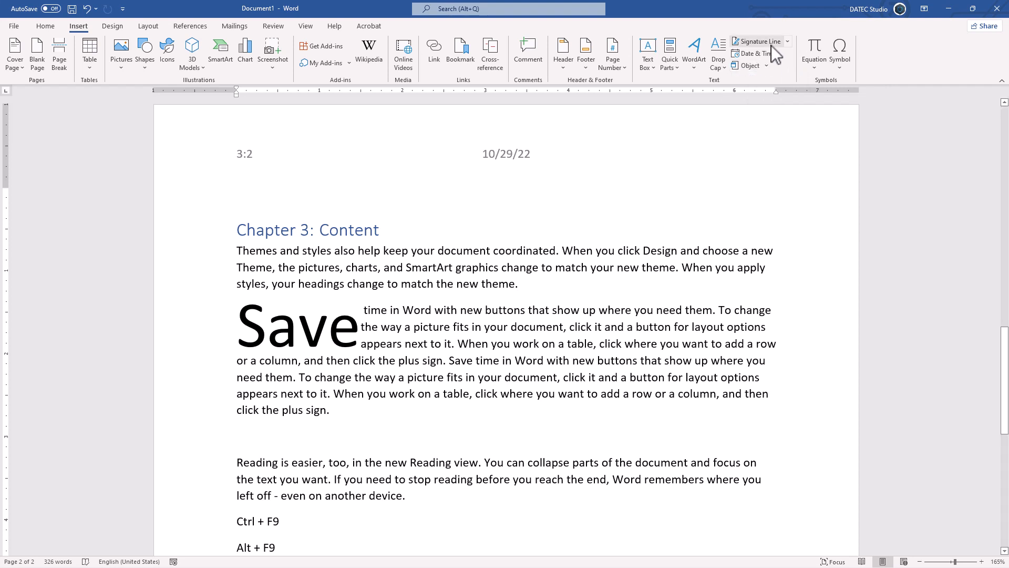
pyautogui.click(771, 45)
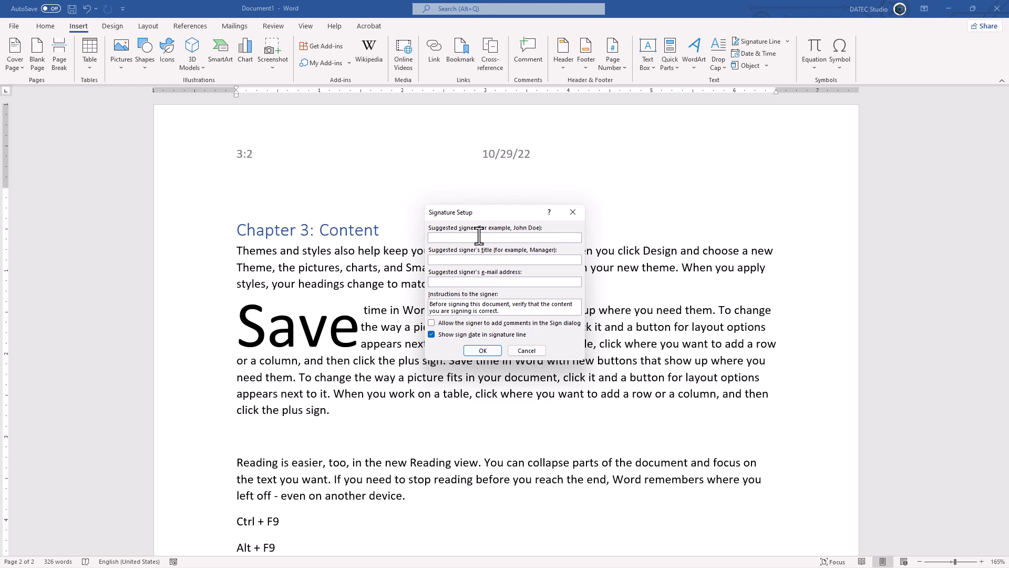
pyautogui.write('John')
pyautogui.click(461, 259)
pyautogui.write('CEO')
pyautogui.click(488, 350)
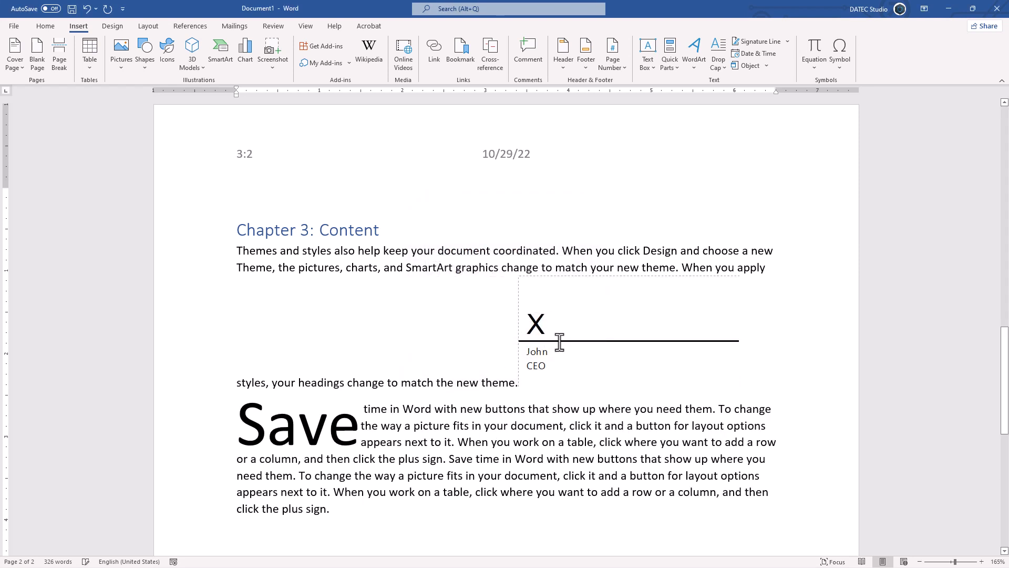
pyautogui.click(532, 345)
# Insert the © symbol and the ⇒ arrow from the Symbol font on the blank line below the Save paragraph.
pyautogui.click(255, 520)
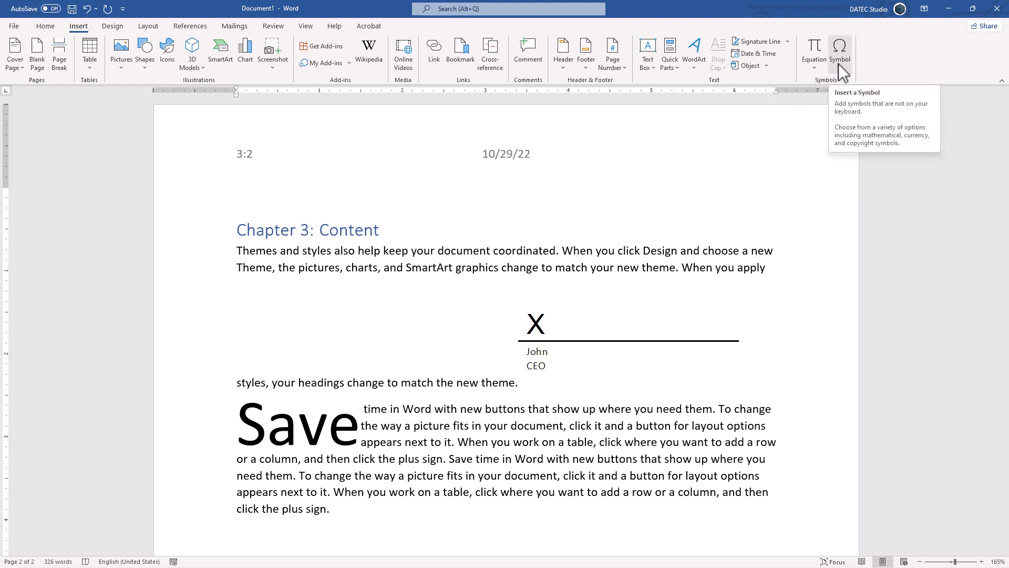
pyautogui.click(838, 64)
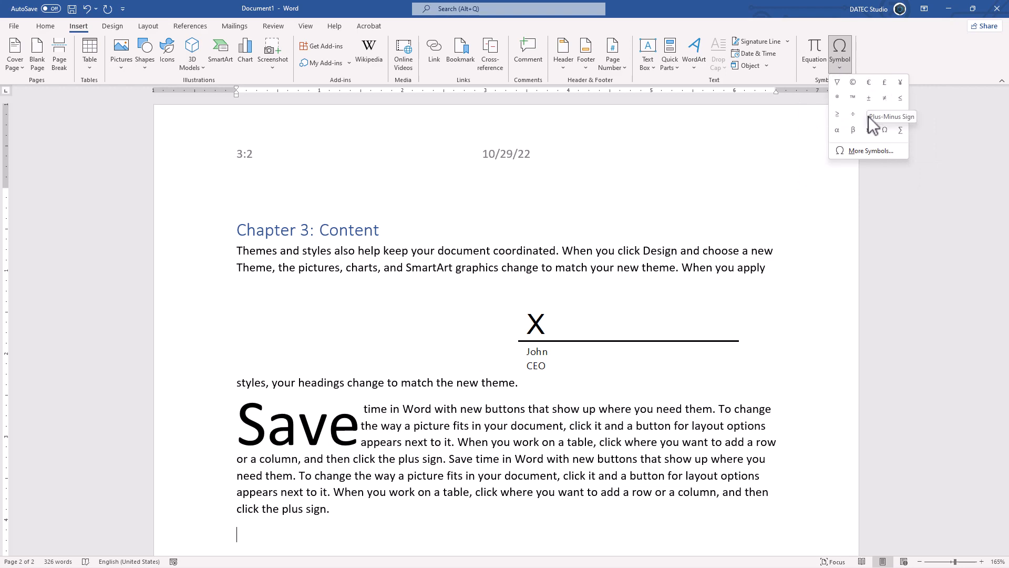
pyautogui.click(871, 151)
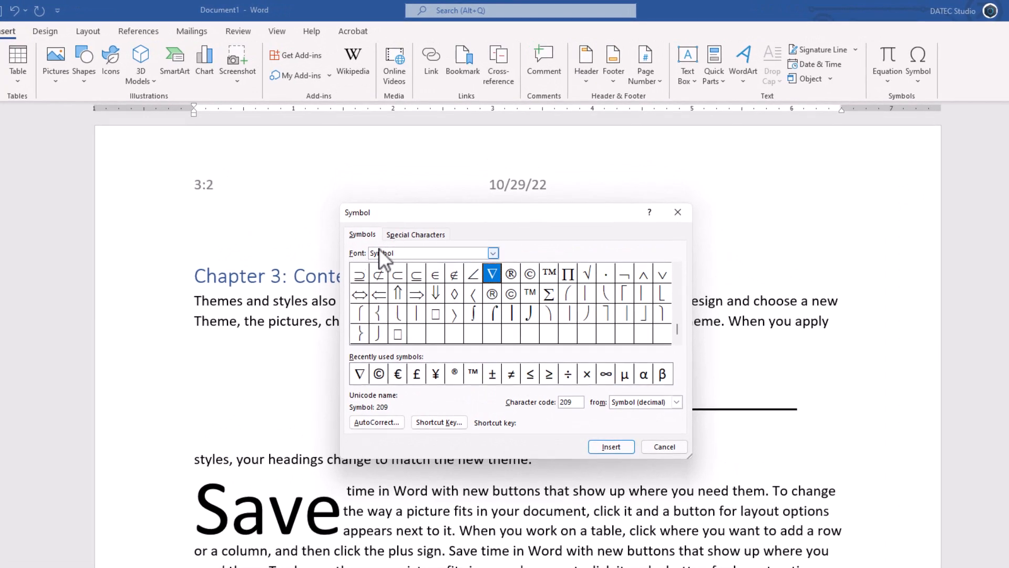
pyautogui.click(391, 235)
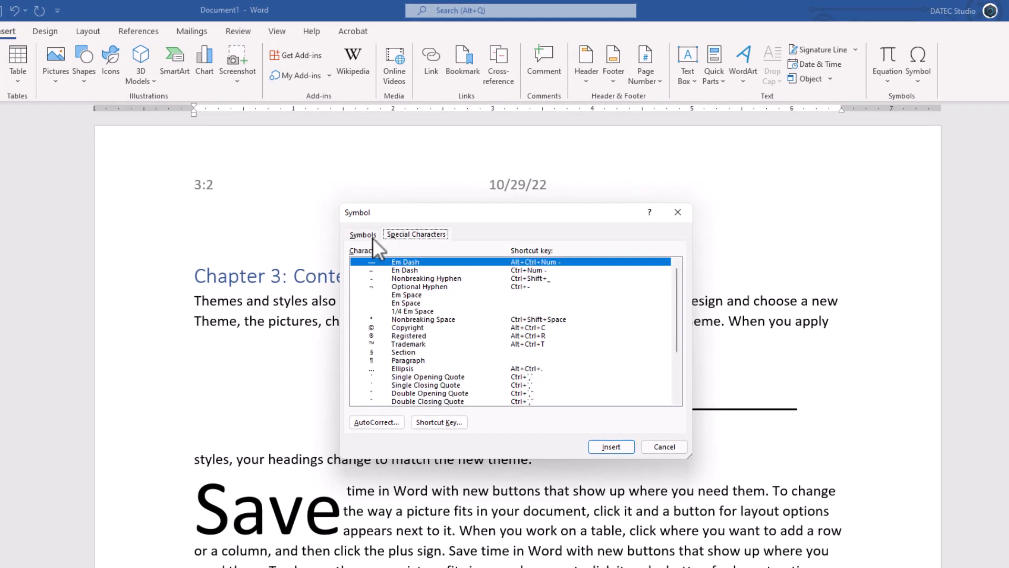
pyautogui.click(372, 236)
pyautogui.moveTo(438, 213); pyautogui.dragTo(477, 114)
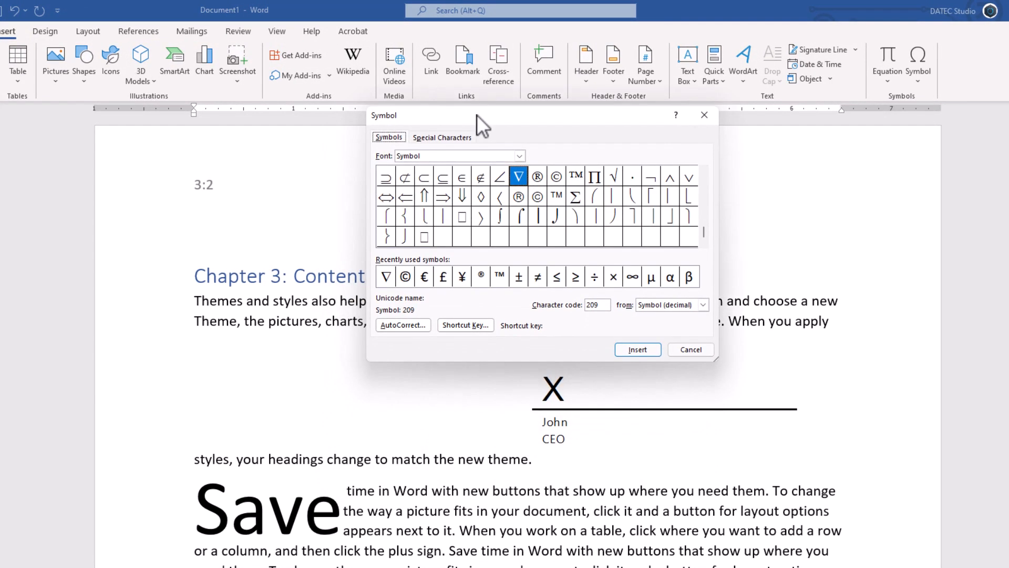
pyautogui.scroll(-5, 292, 478)
pyautogui.scroll(2, 207, 412)
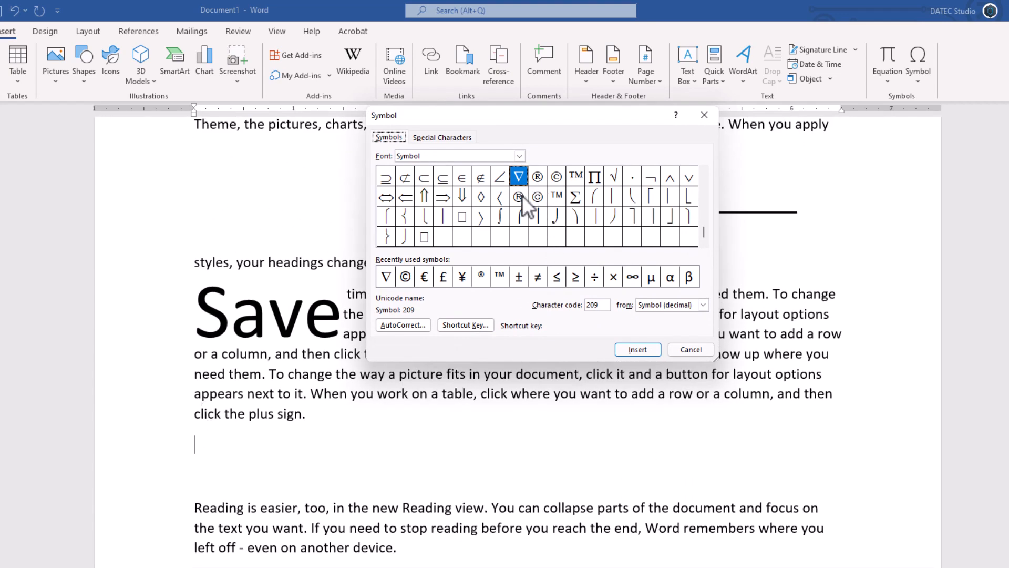
pyautogui.click(535, 197)
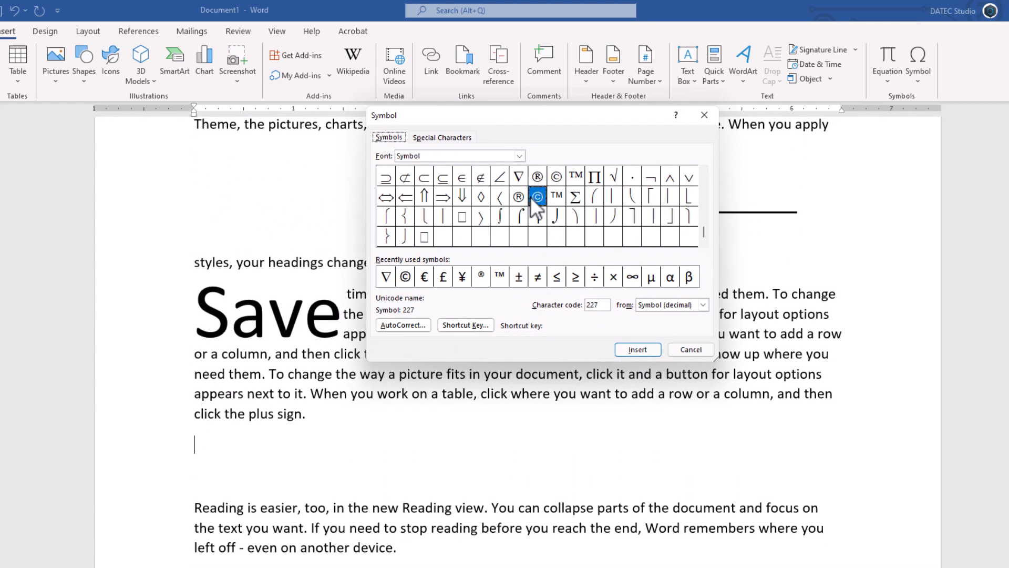
pyautogui.click(643, 349)
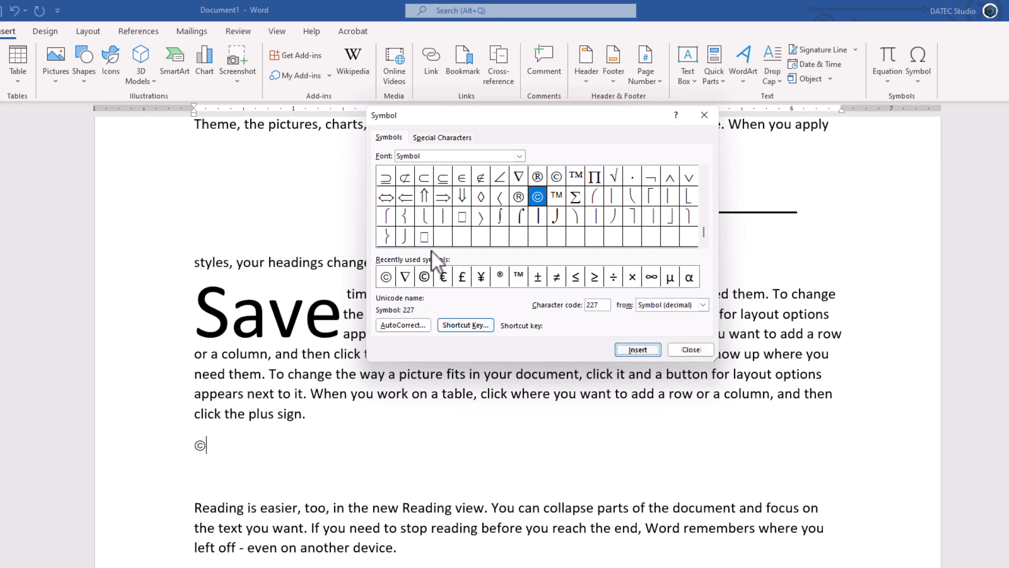
pyautogui.click(443, 197)
pyautogui.click(637, 351)
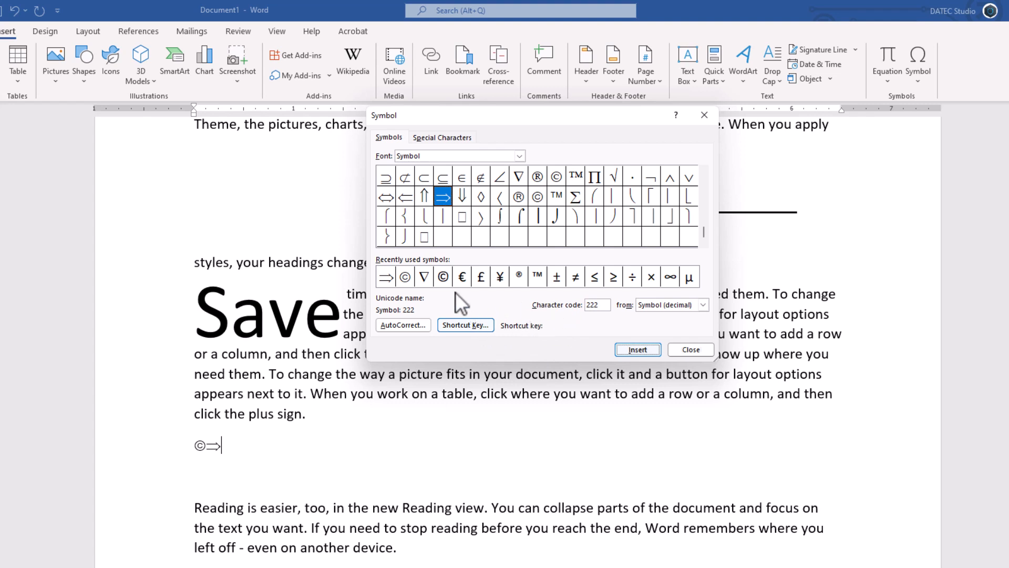
# Look up the shortcut of the recently used Copyright Sign and add a copyright sign after the arrow.
pyautogui.click(443, 276)
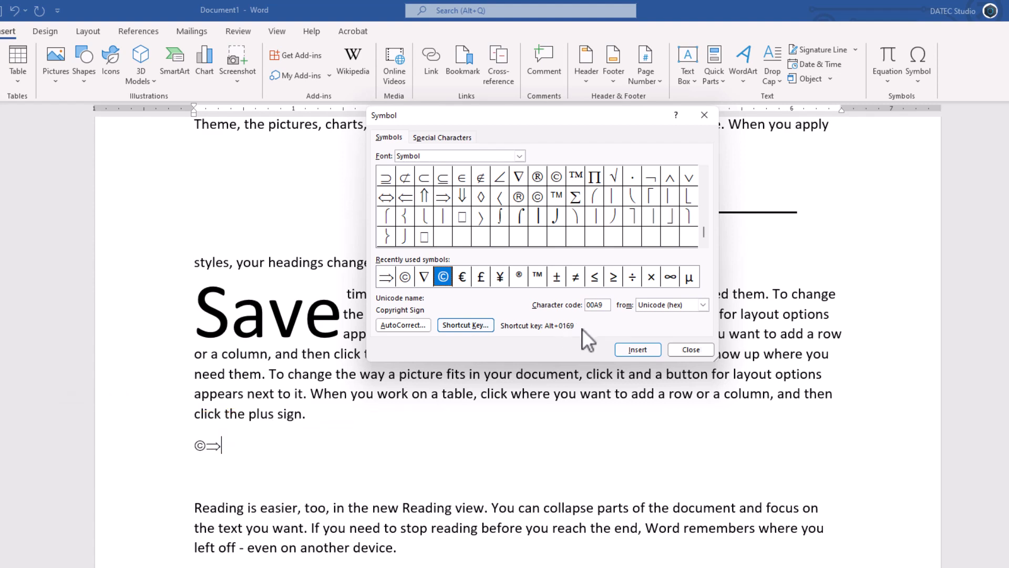
pyautogui.click(688, 349)
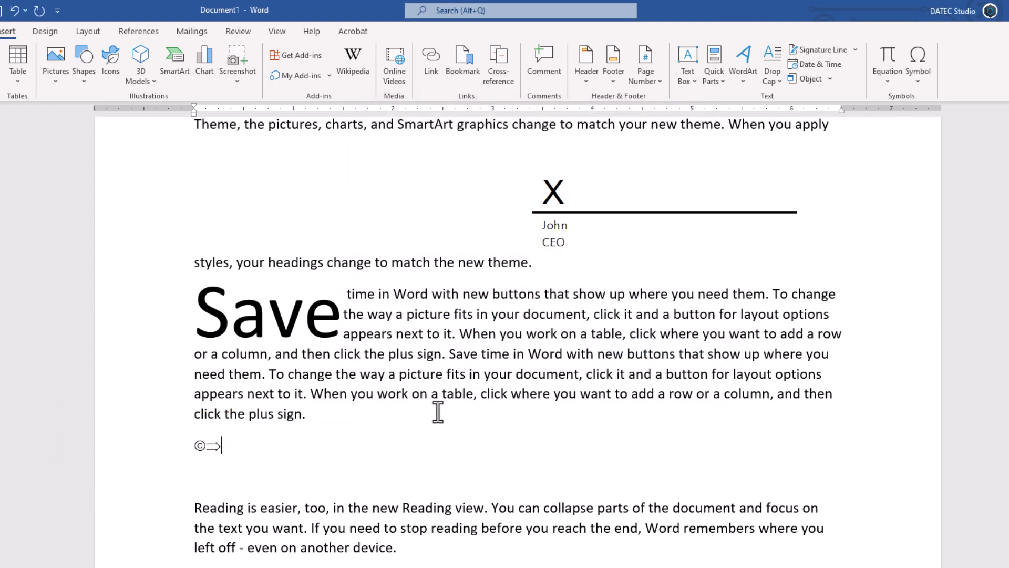
pyautogui.press('alt')
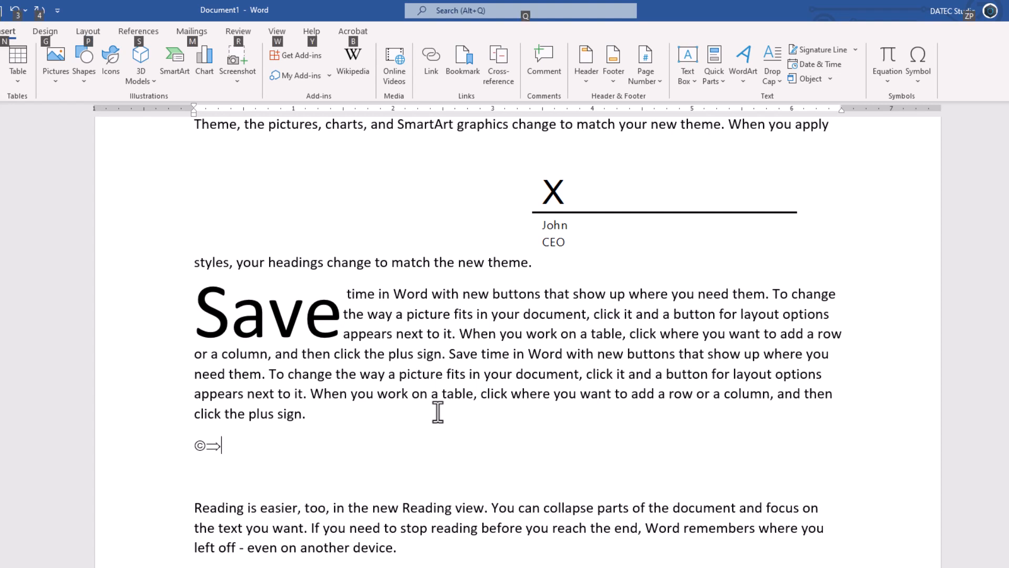
pyautogui.press('Escape')
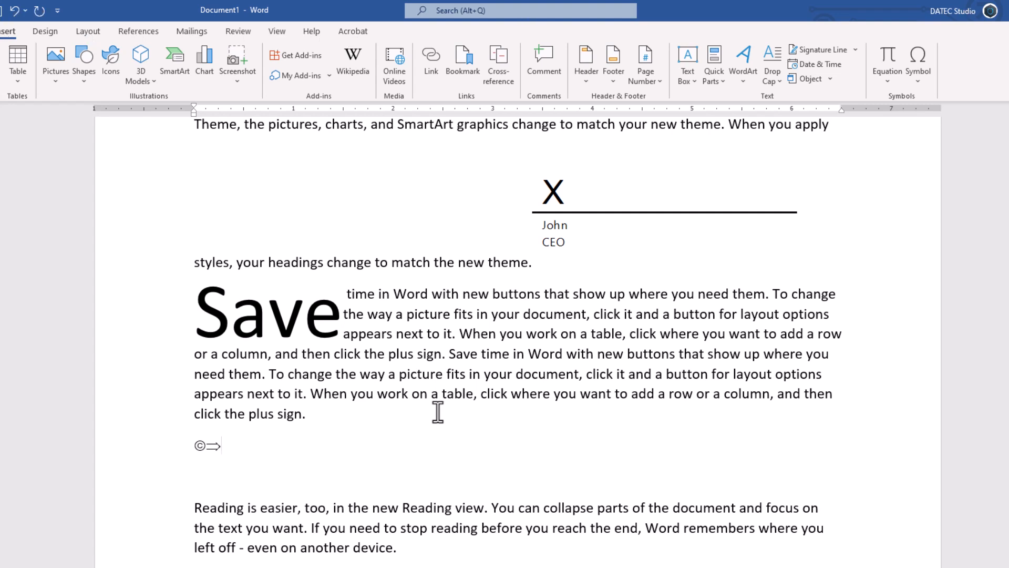
pyautogui.hotkey('ctrl', 'alt', 'c')
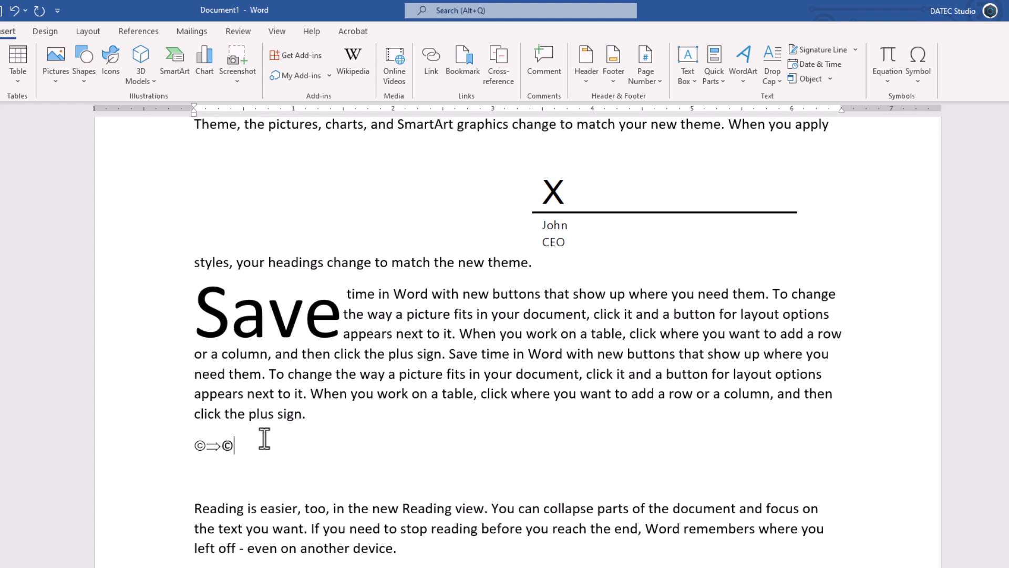
# Check the Copyright entry in the special characters list and add another copyright sign at the end of the symbol line.
pyautogui.click(918, 79)
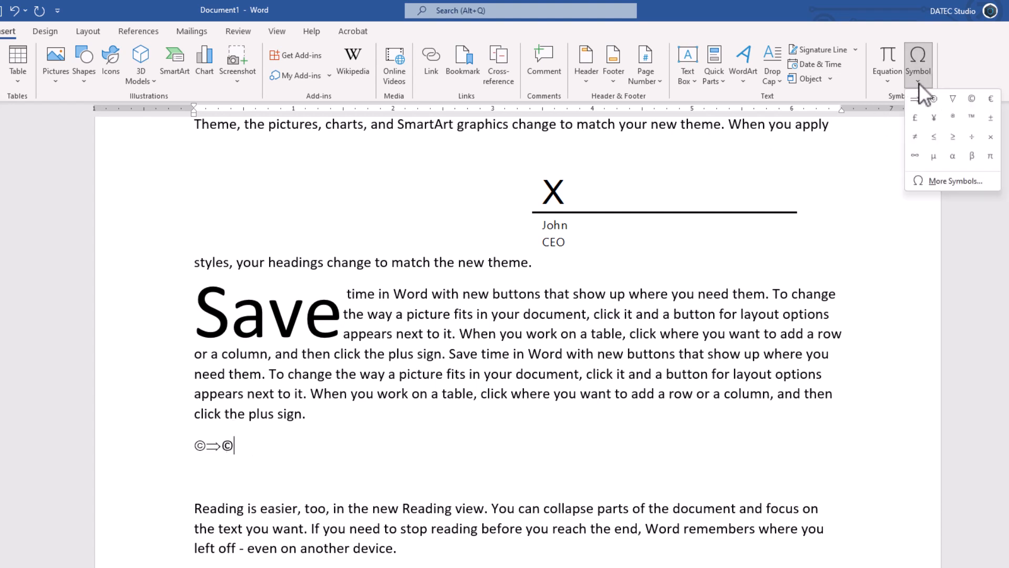
pyautogui.click(928, 182)
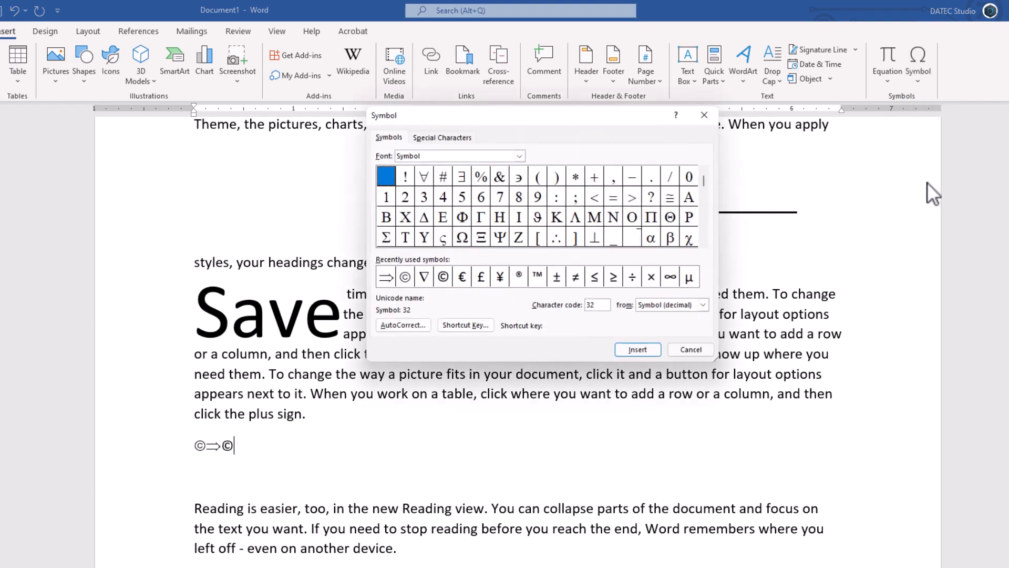
pyautogui.click(442, 279)
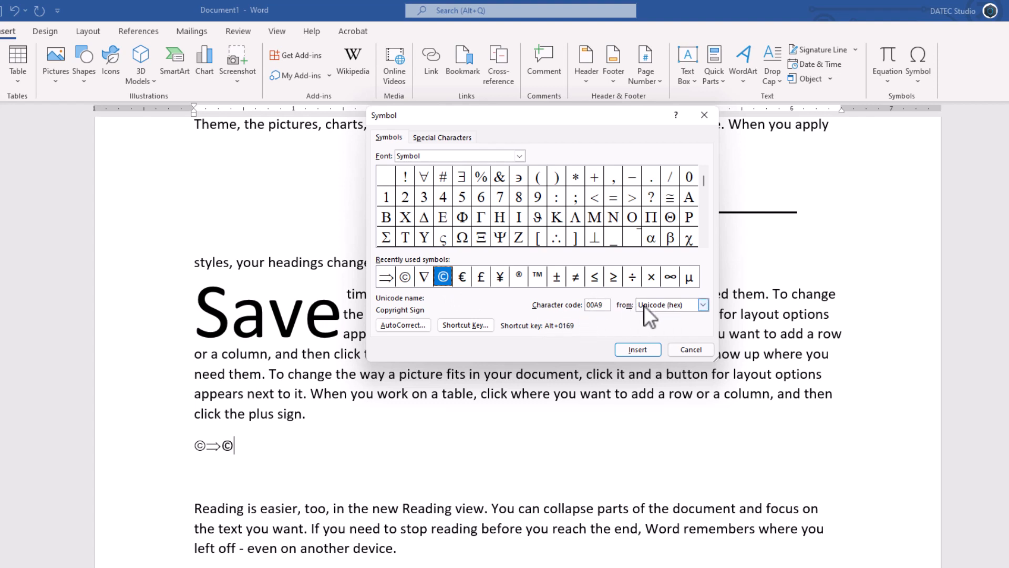
pyautogui.click(441, 138)
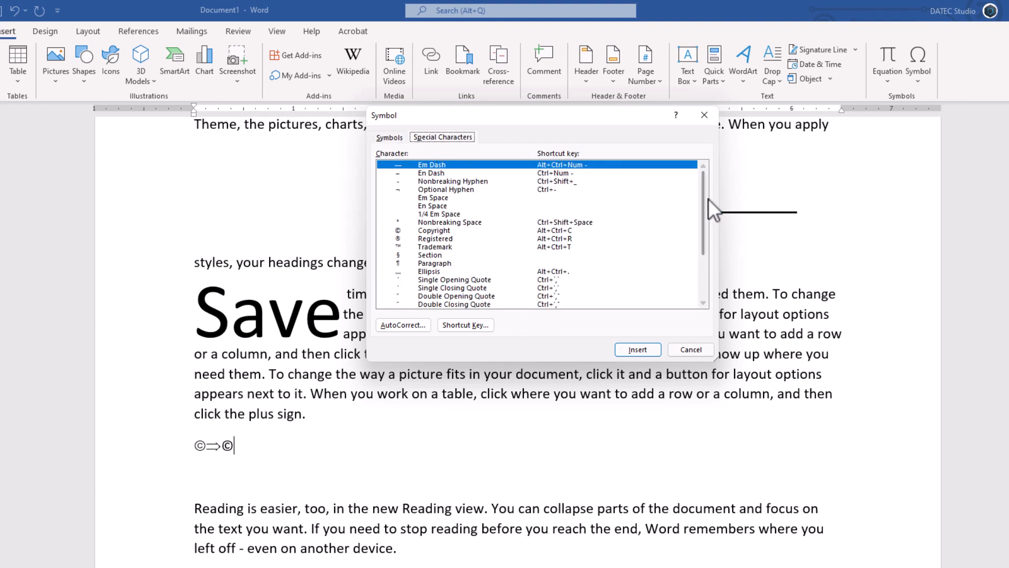
pyautogui.moveTo(708, 198)
pyautogui.mouseDown()
pyautogui.moveTo(697, 280)
pyautogui.moveTo(698, 194)
pyautogui.mouseUp()
pyautogui.click(427, 231)
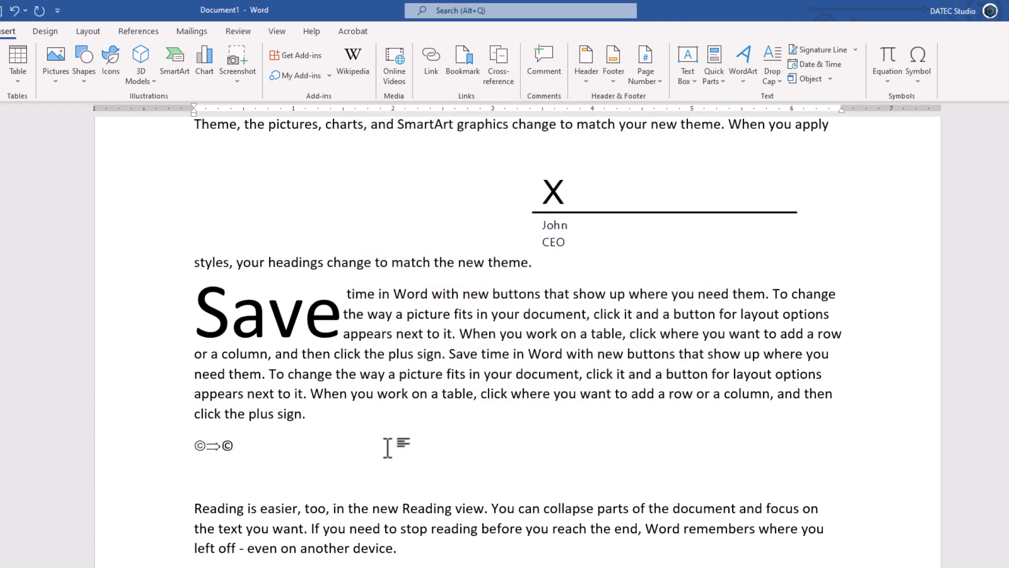
pyautogui.hotkey('ctrl', 'alt', 'c')
# Increase the font size of the whole symbol line by several steps.
pyautogui.moveTo(244, 448); pyautogui.dragTo(194, 452)
pyautogui.hotkey('ctrl', 'shift', '.')
pyautogui.hotkey('ctrl', 'shift', '.')
pyautogui.hotkey('ctrl', 'shift', '.')
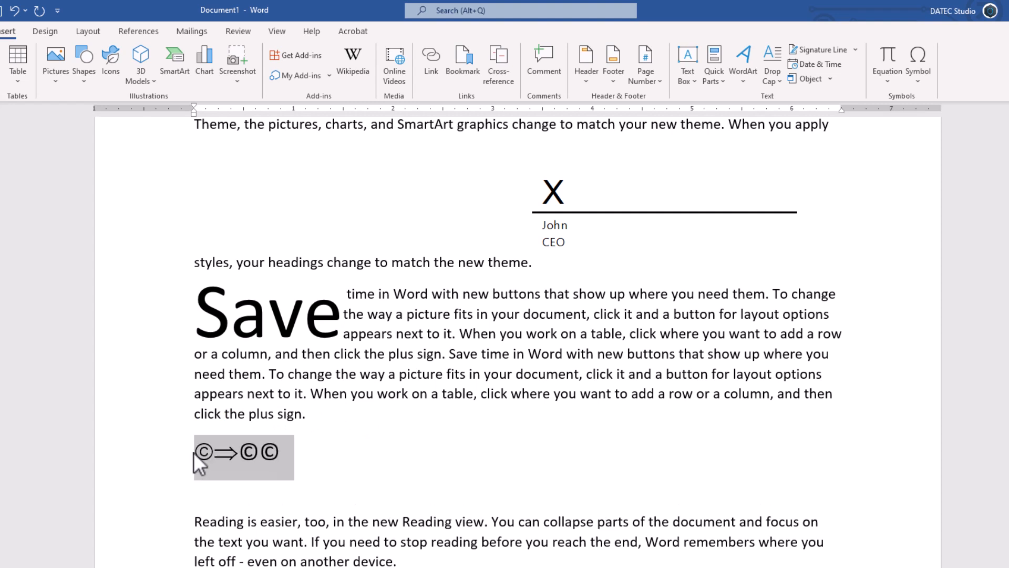
pyautogui.click(311, 458)
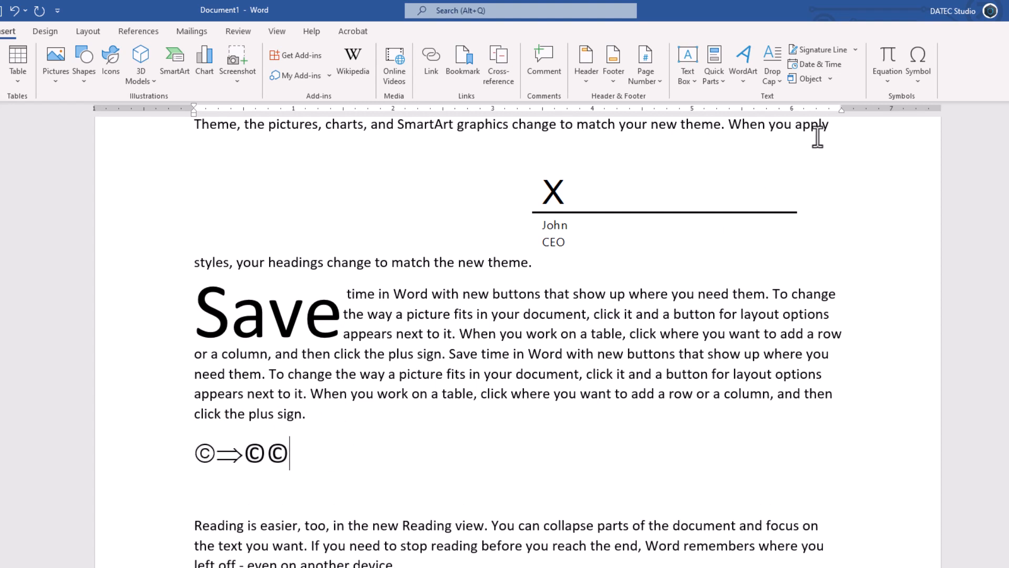
# Examine the AutoCorrect replacement text defined for the Copyright Sign.
pyautogui.click(916, 77)
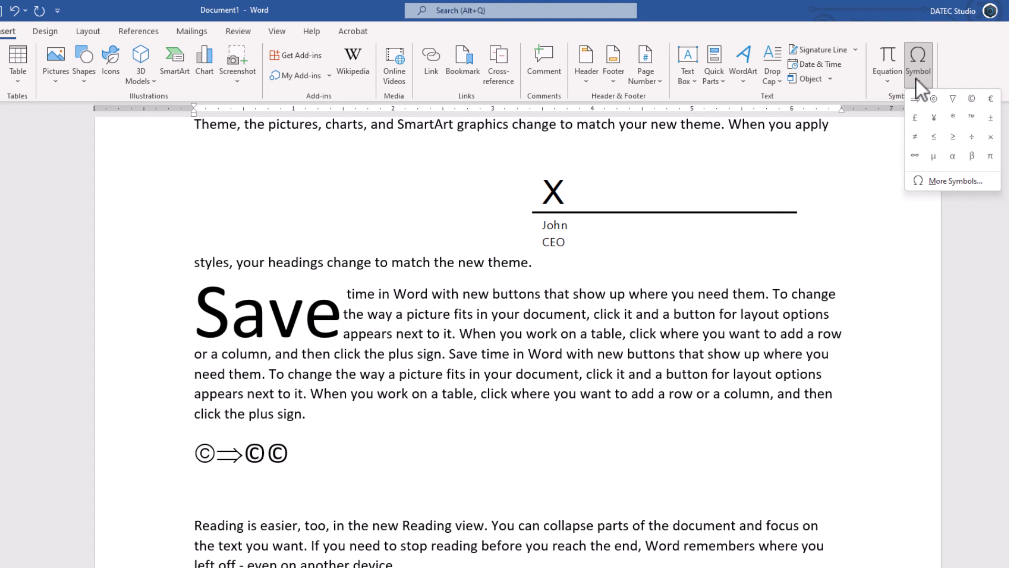
pyautogui.click(935, 186)
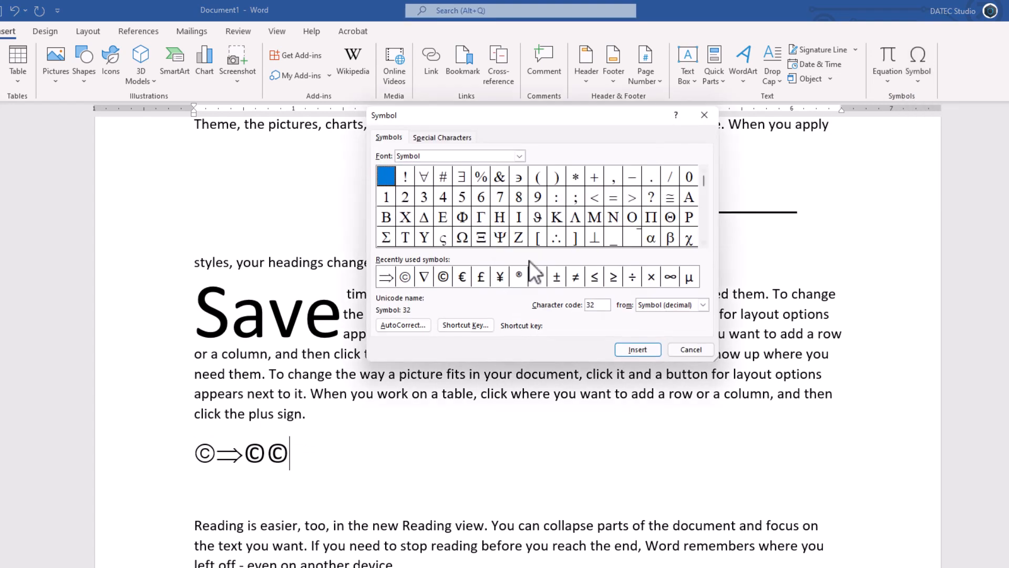
pyautogui.click(443, 277)
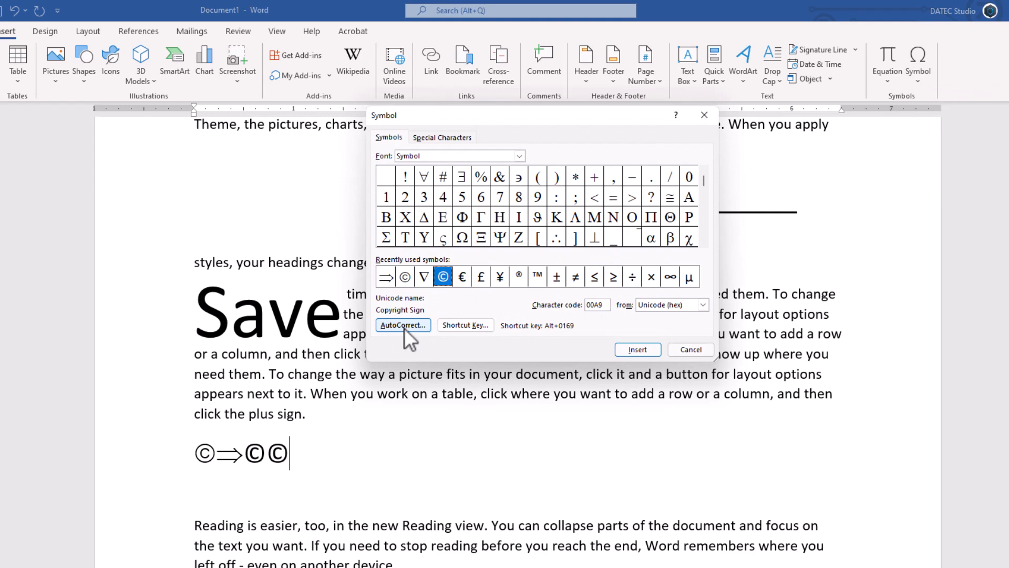
pyautogui.click(404, 326)
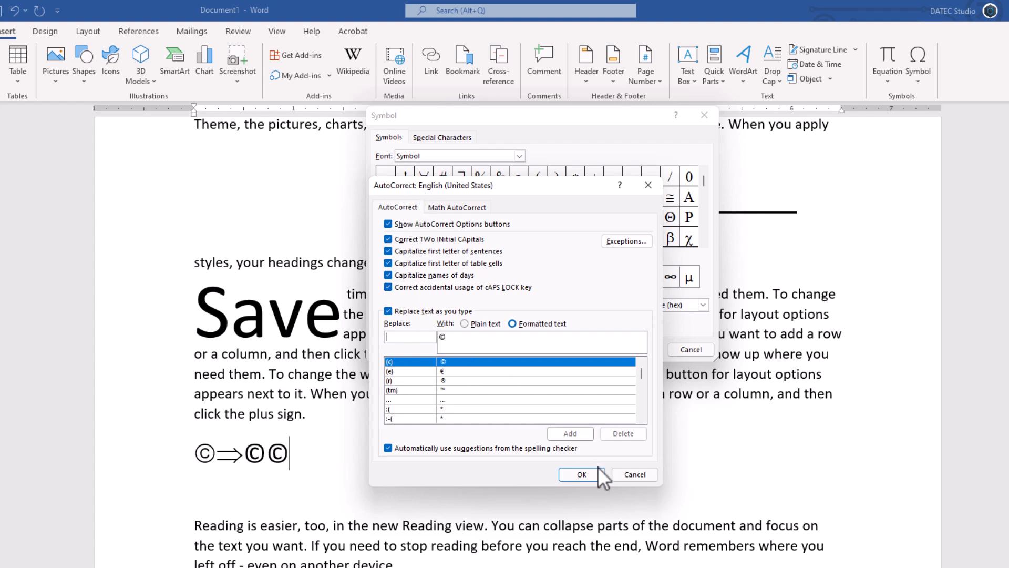
pyautogui.click(582, 474)
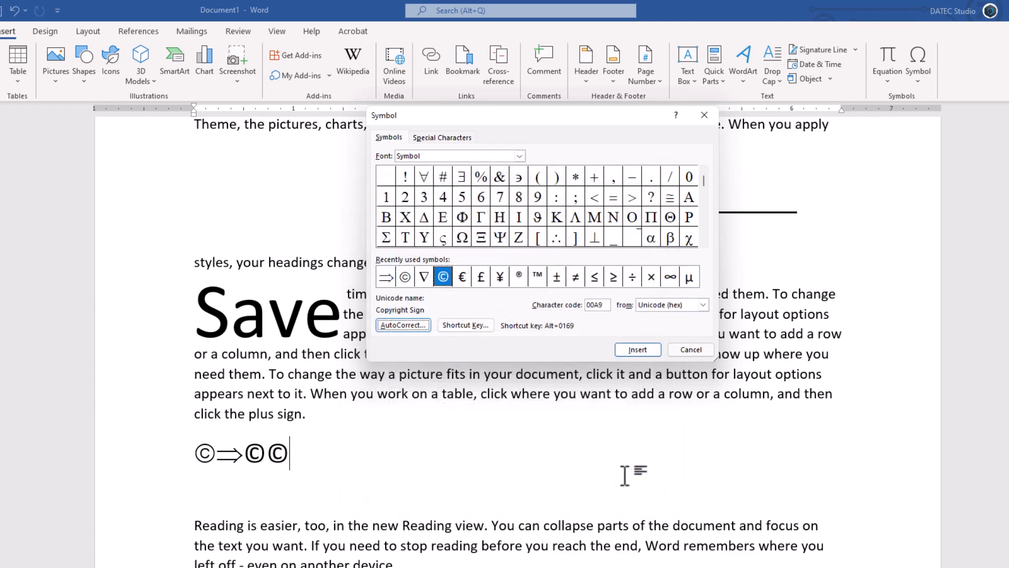
pyautogui.click(691, 349)
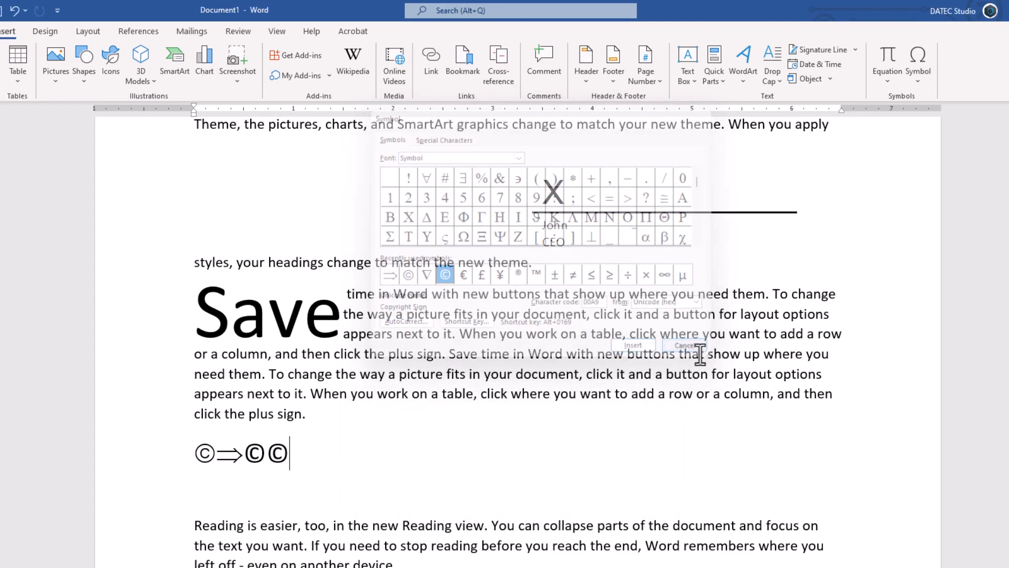
# Add a copyright sign to the symbol line by entering (c), and start a new line below it.
pyautogui.write('(')
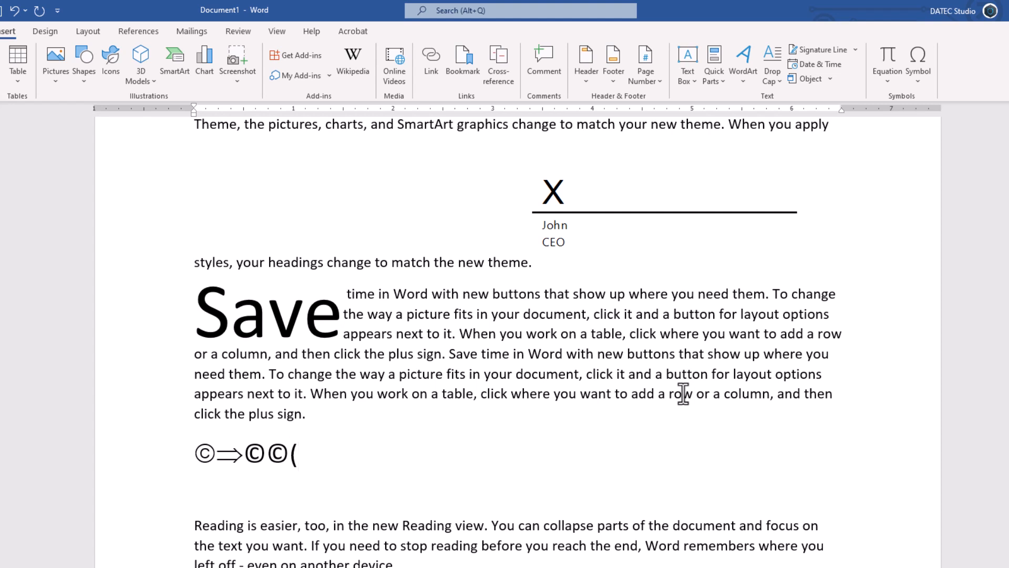
pyautogui.write('c)')
pyautogui.doubleClick(265, 460)
pyautogui.click(315, 456)
pyautogui.press('Return')
pyautogui.scroll(-1, 321, 456)
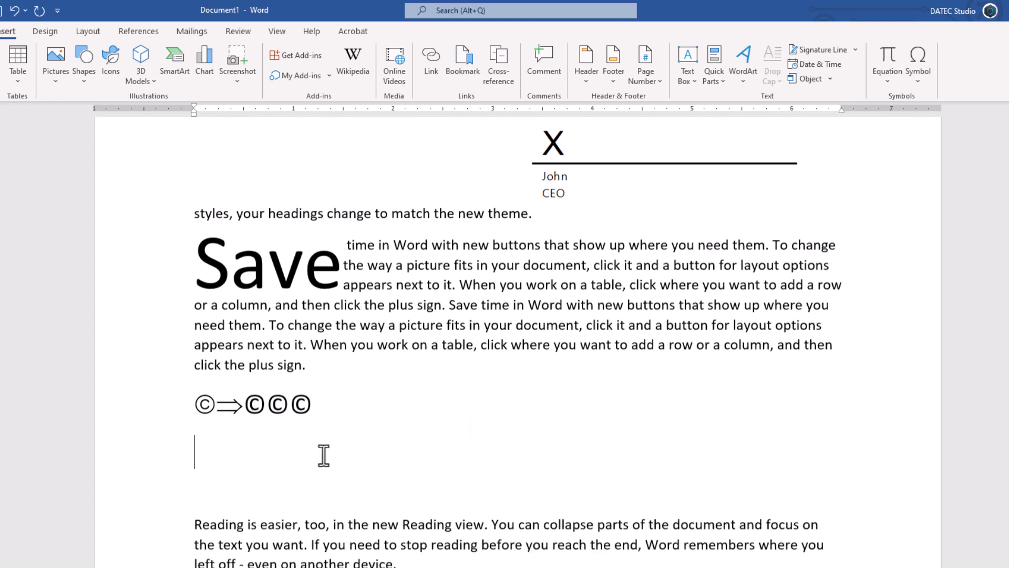
# Review the Symbol dialog's AutoCorrect settings, the special characters list and the keyboard customization for Em Dash.
pyautogui.click(918, 69)
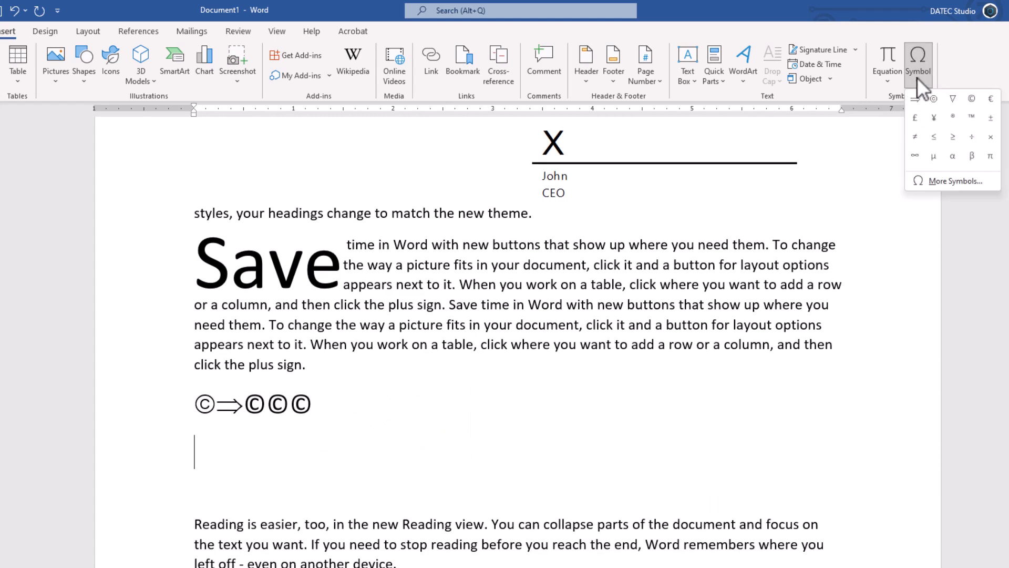
pyautogui.click(941, 188)
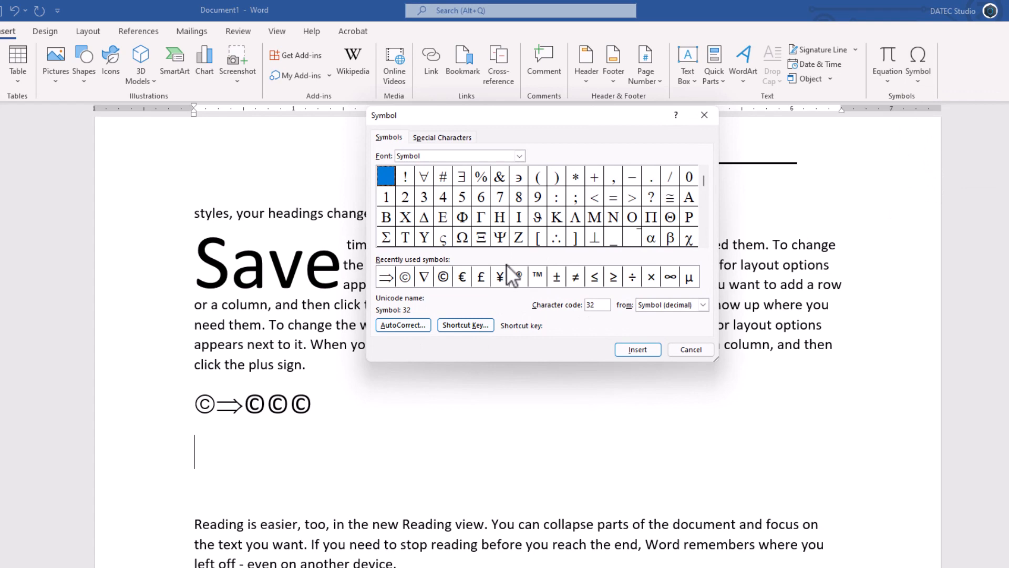
pyautogui.click(412, 325)
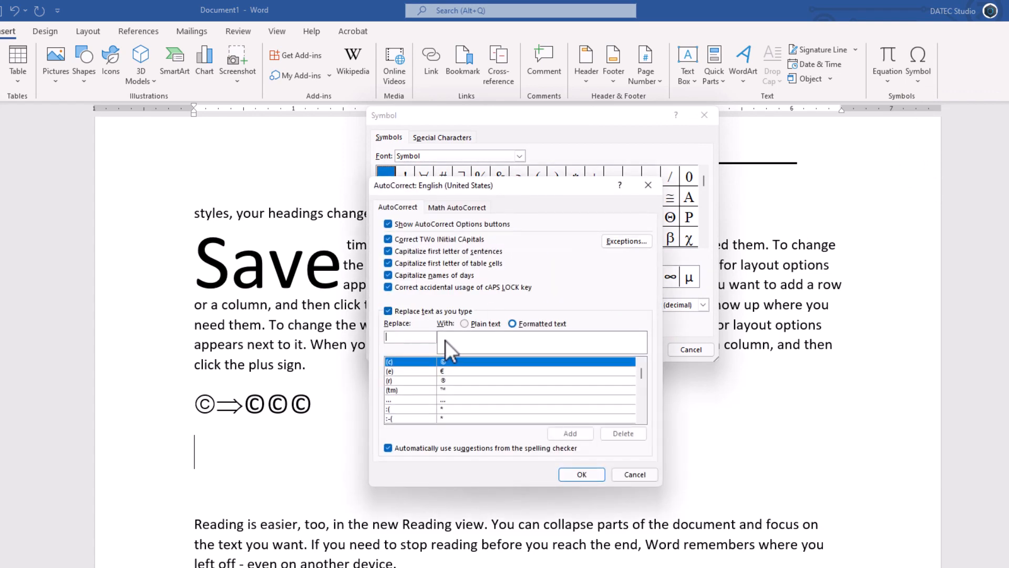
pyautogui.click(635, 474)
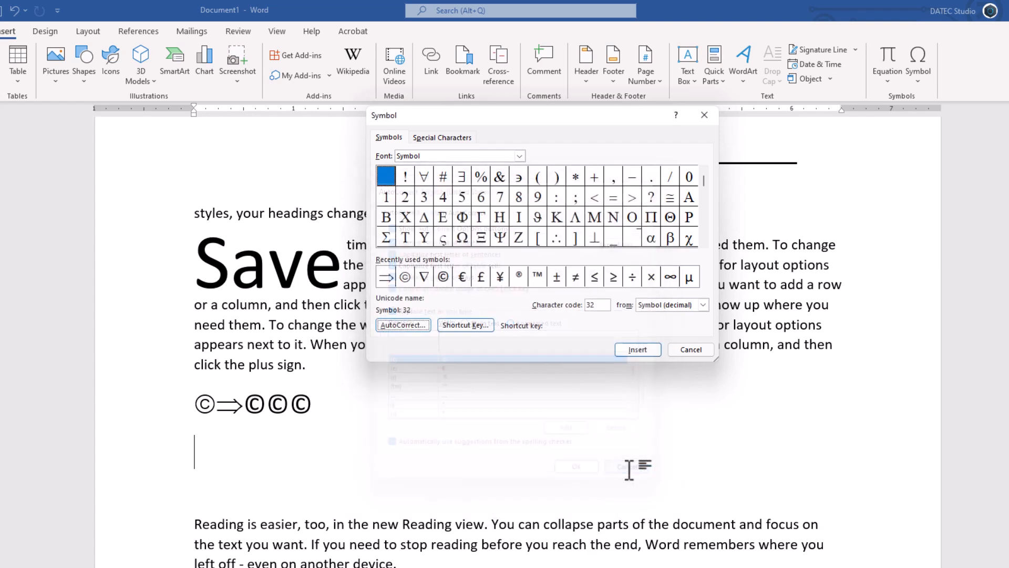
pyautogui.click(444, 138)
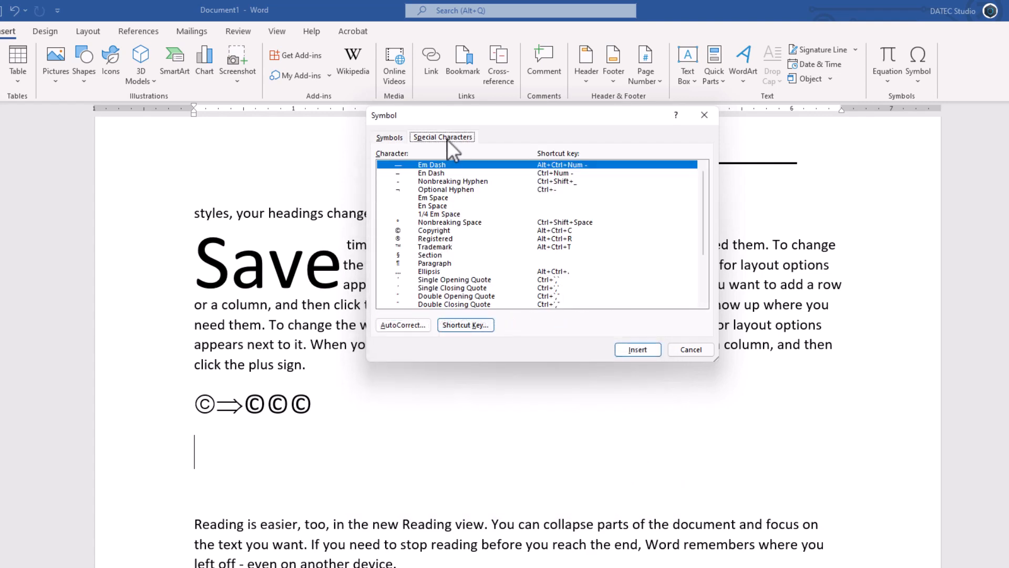
pyautogui.click(466, 326)
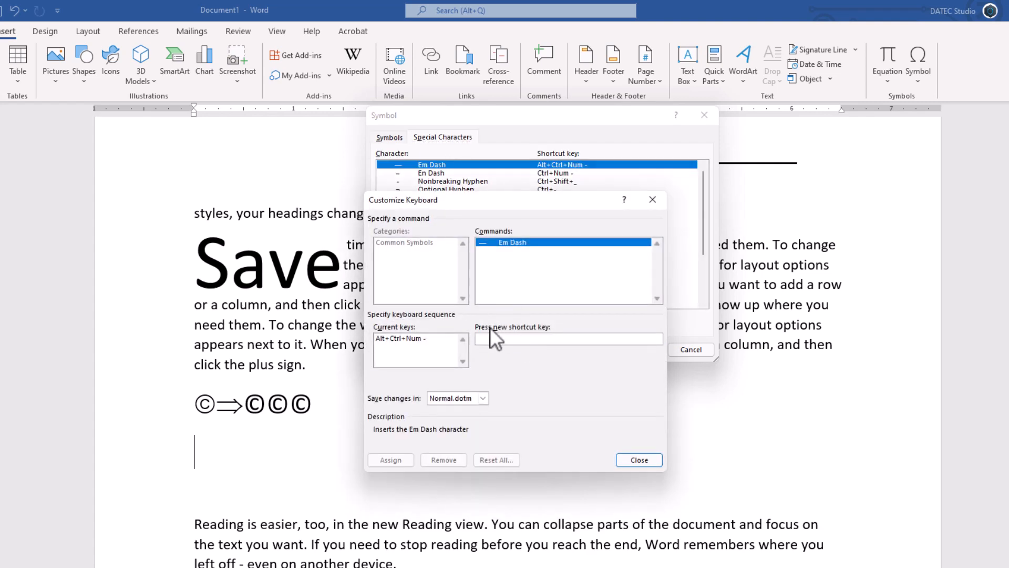
pyautogui.click(641, 461)
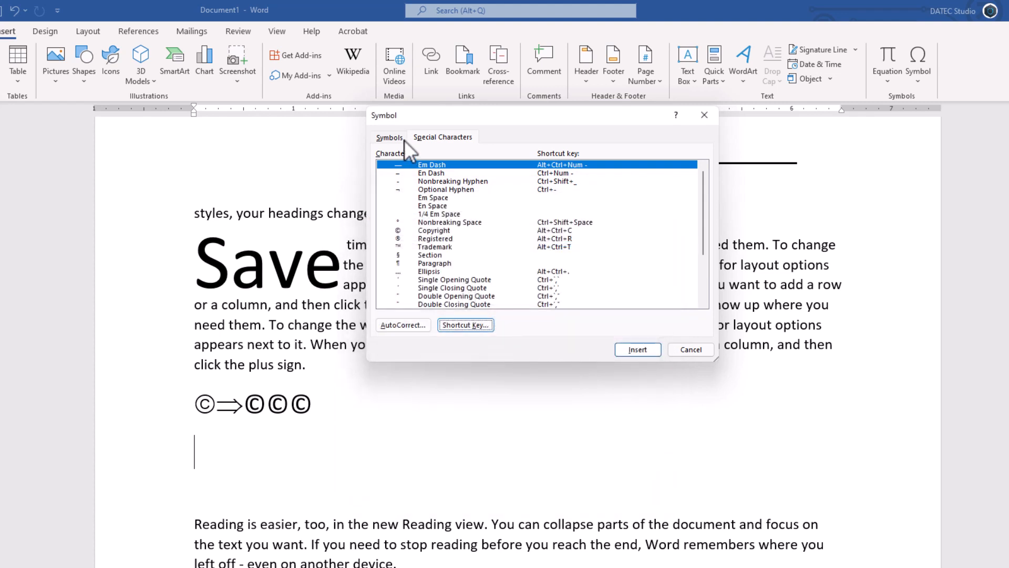
# Compare the shortcut keys of the Infinity and Copyright Sign entries among the recently used symbols.
pyautogui.click(390, 137)
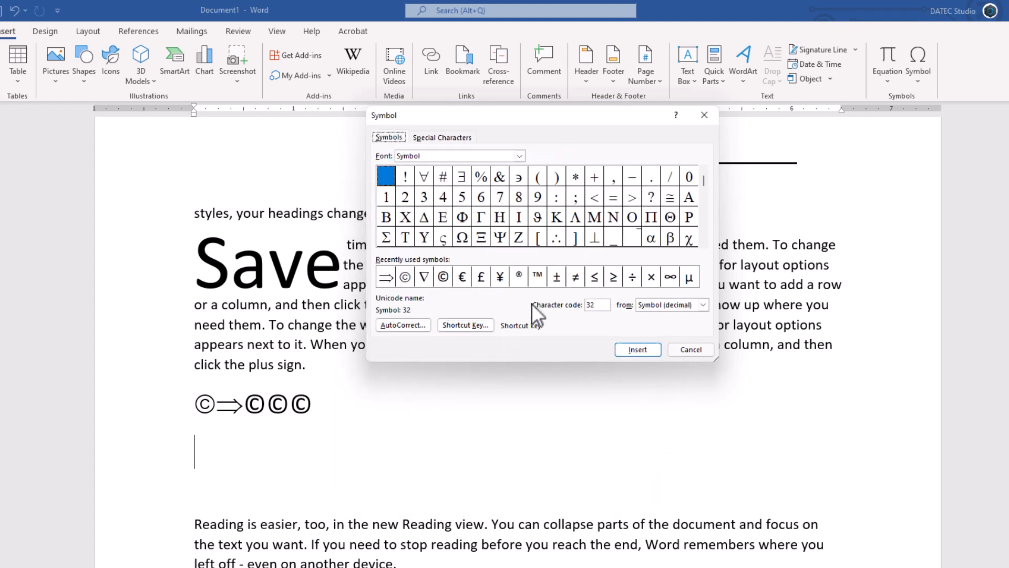
pyautogui.click(670, 276)
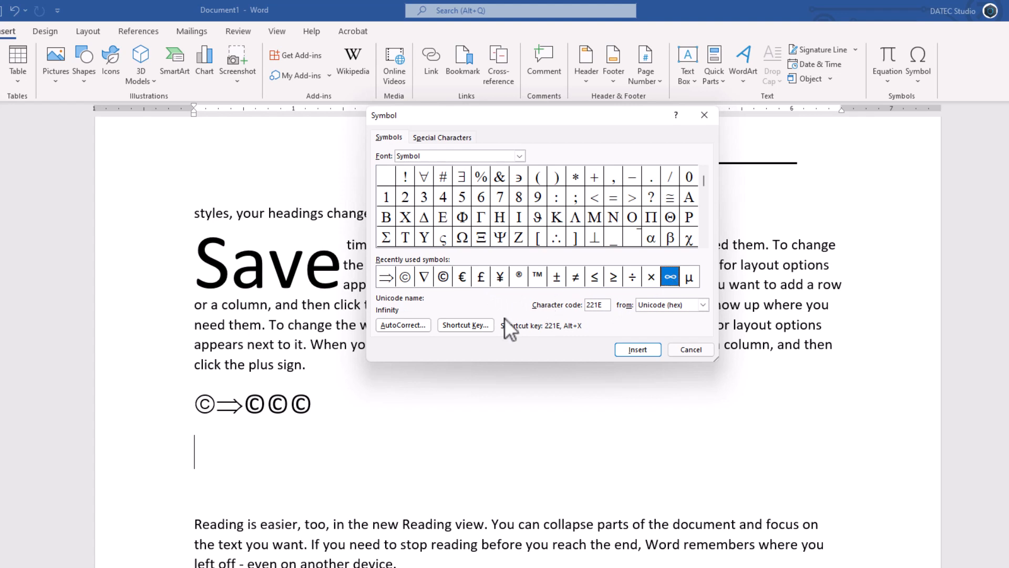
pyautogui.click(444, 277)
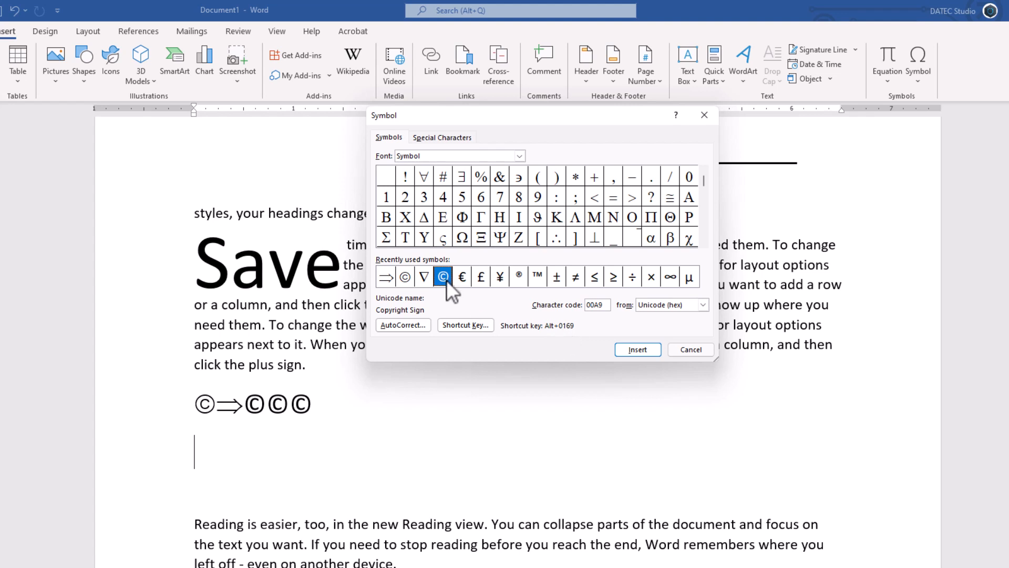
pyautogui.click(462, 195)
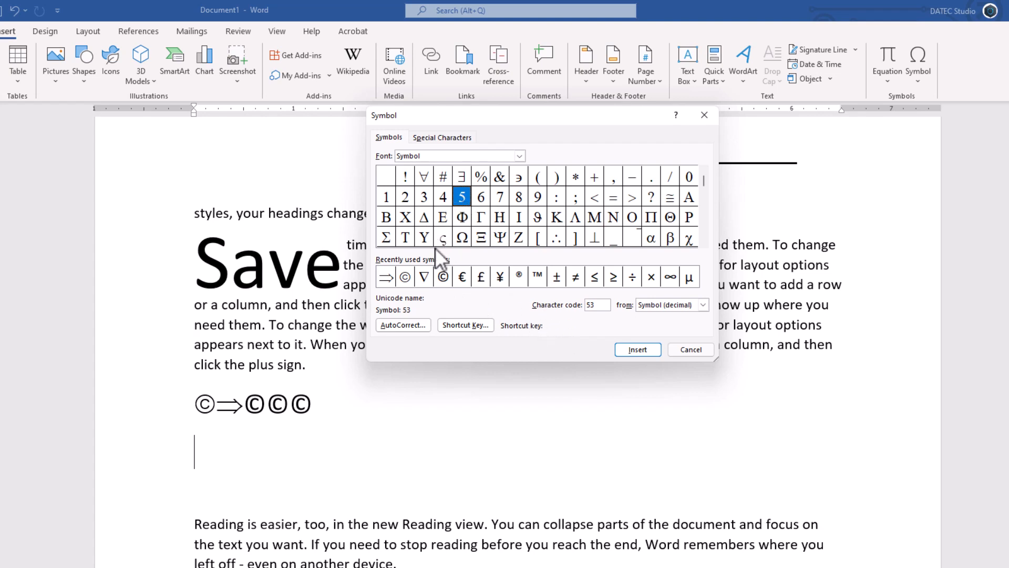
pyautogui.click(443, 277)
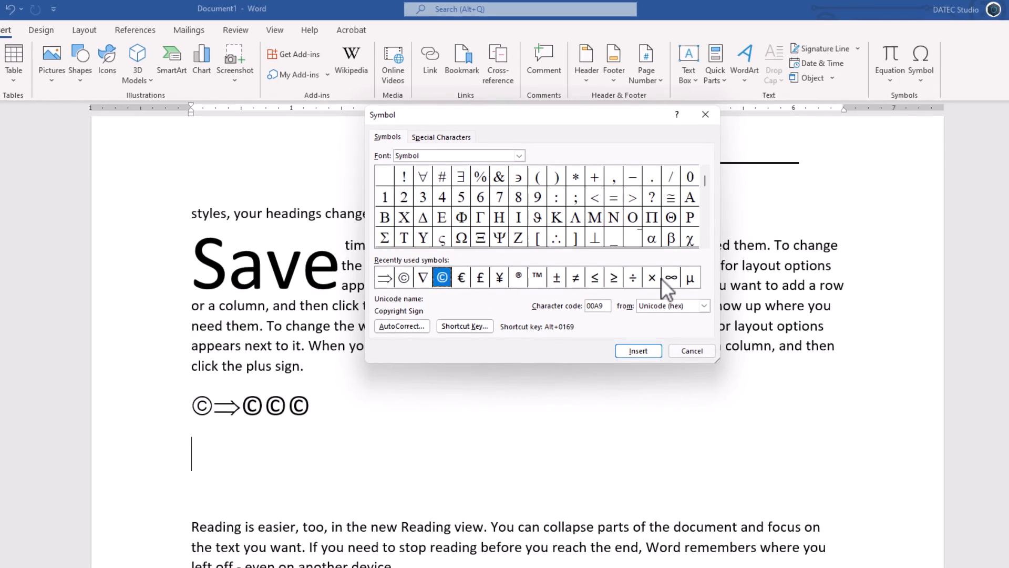
pyautogui.click(670, 277)
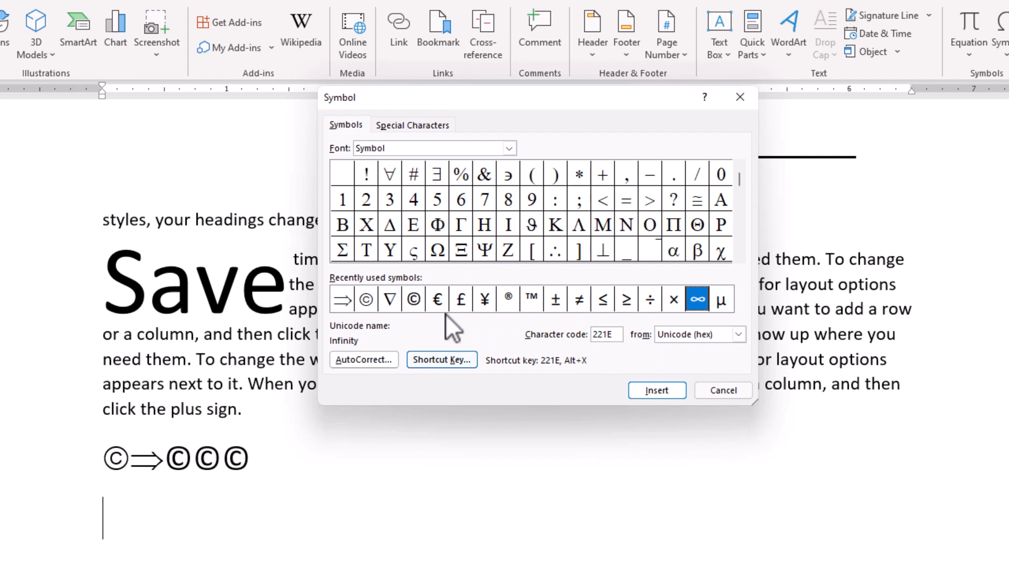
# Check the shortcut keys of the recently used currency symbols and of Infinity, and close the Symbol dialog.
pyautogui.click(422, 302)
pyautogui.click(697, 299)
pyautogui.click(436, 302)
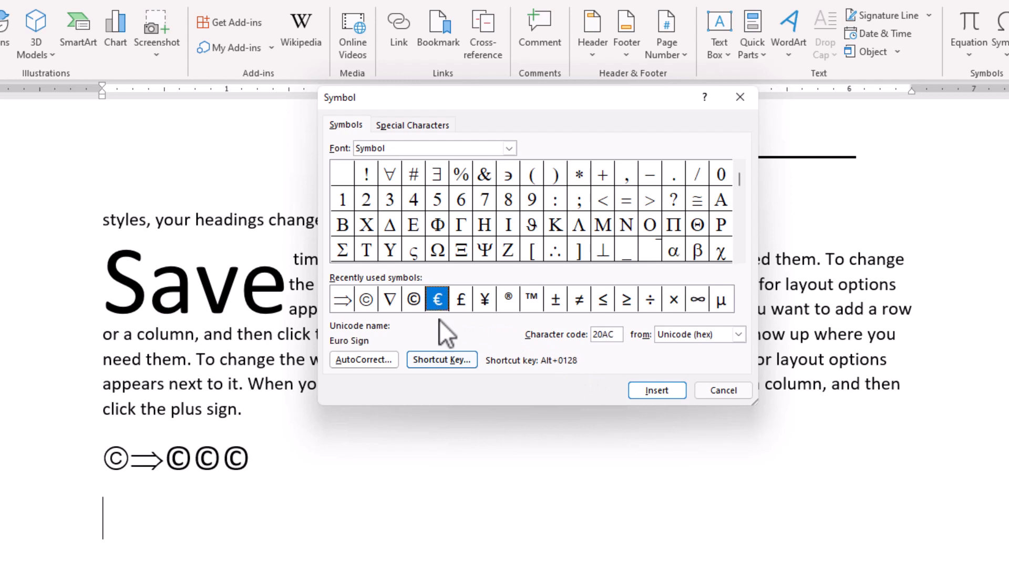
pyautogui.click(464, 309)
pyautogui.click(481, 302)
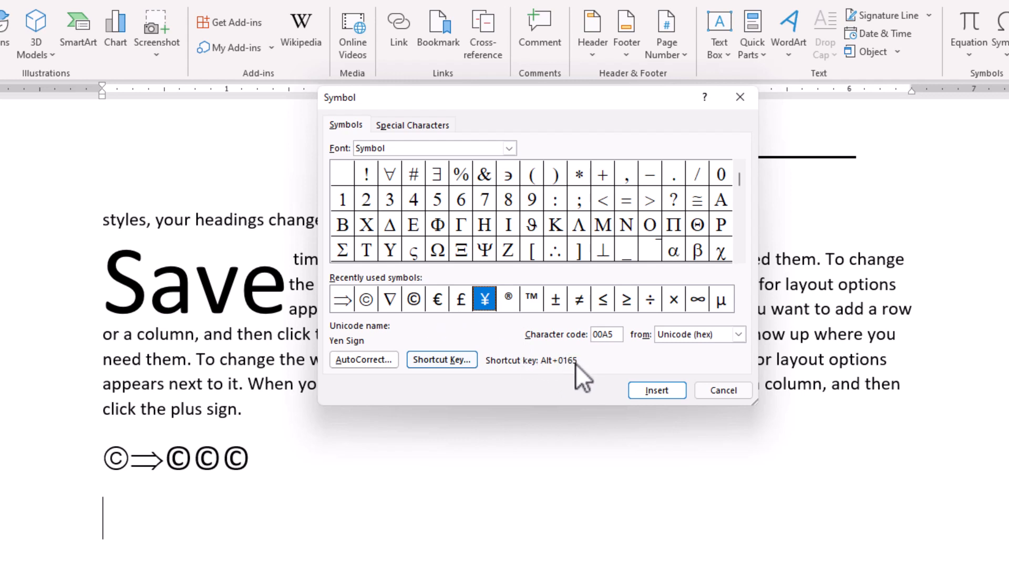
pyautogui.click(695, 300)
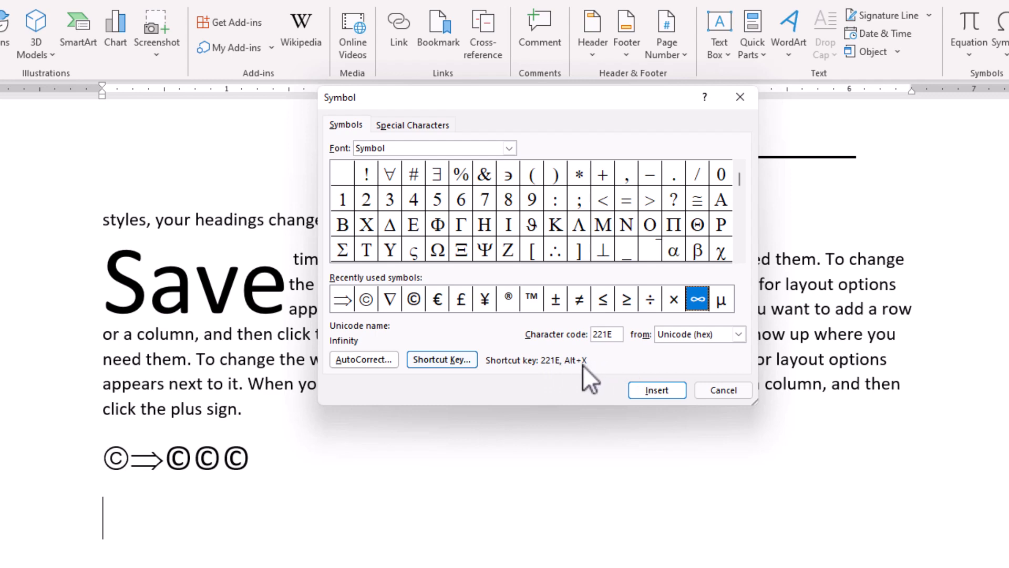
pyautogui.click(724, 390)
# Enter 221E on the empty line below the symbols, convert it to the infinity symbol, and convert it back to code.
pyautogui.write('22')
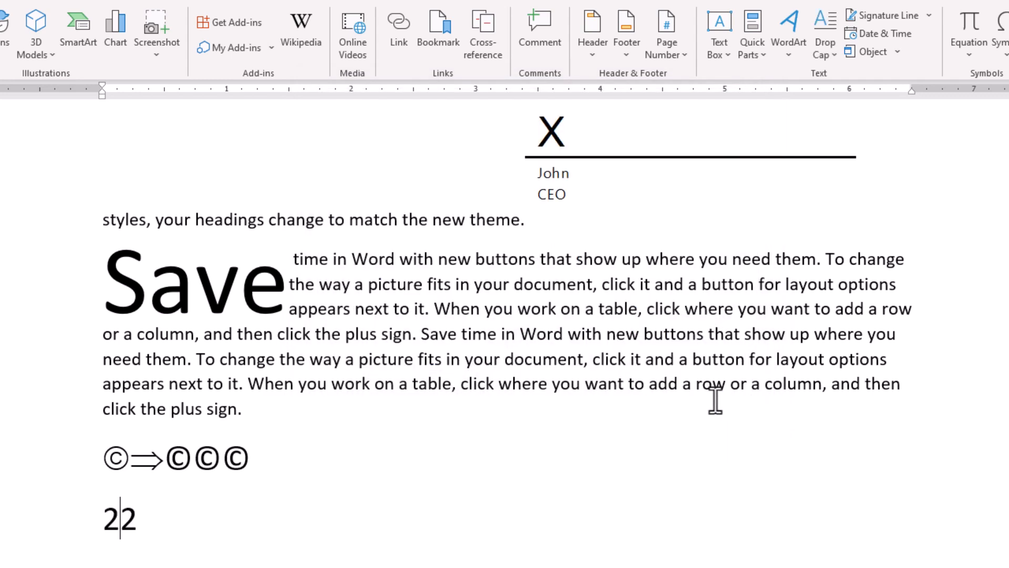
pyautogui.write('1E')
pyautogui.press('alt')
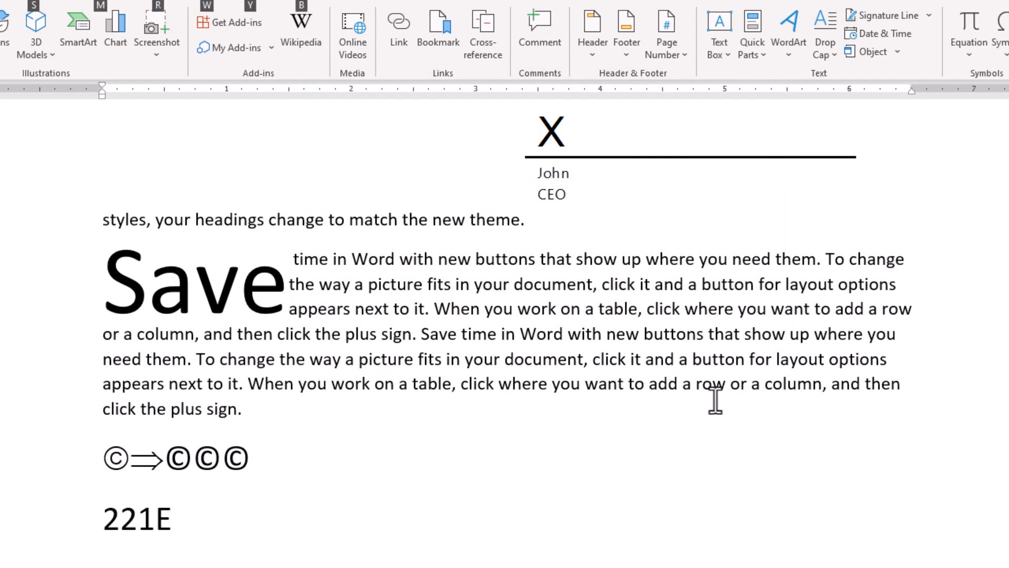
pyautogui.hotkey('alt', 'x')
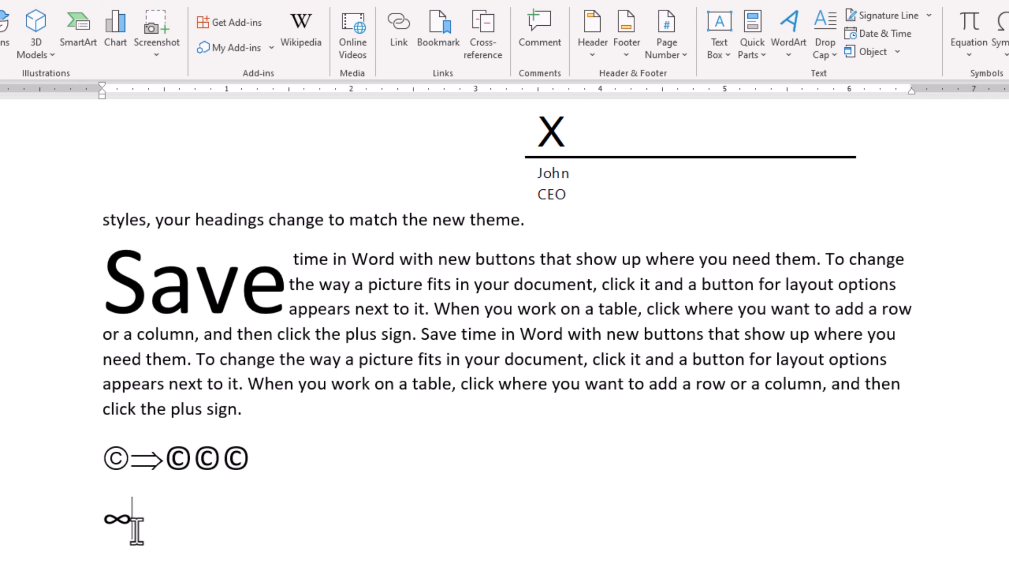
pyautogui.hotkey('alt', 'x')
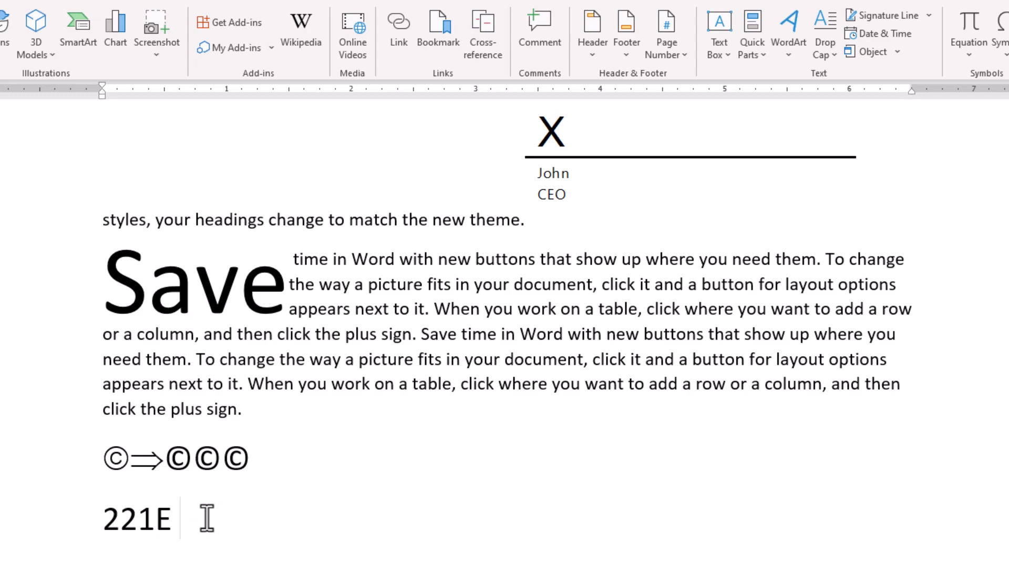
# Look up the character code of the Not Equal To symbol, enter 2260 after 221E, and convert it to ≠.
pyautogui.click(1007, 46)
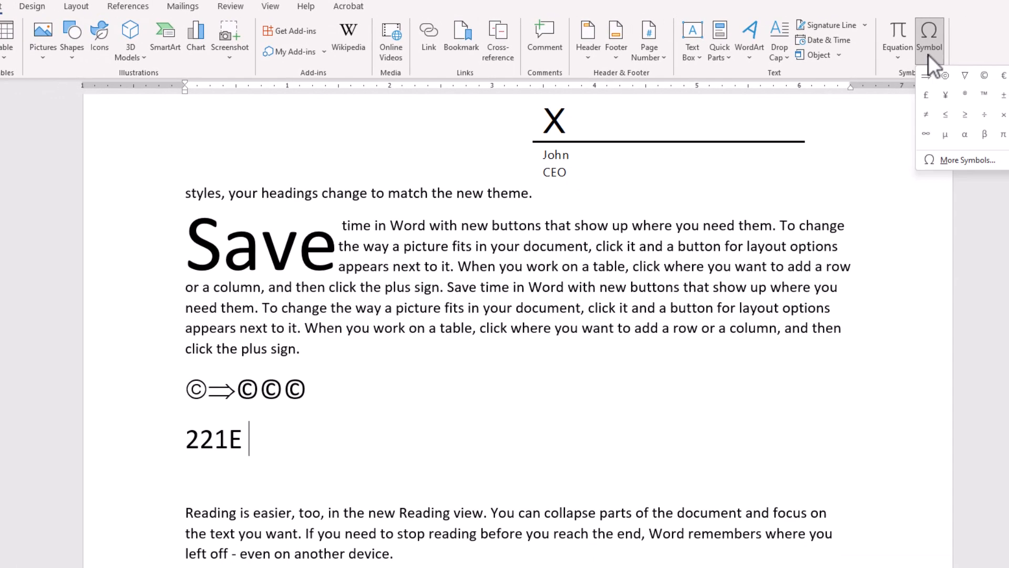
pyautogui.click(946, 160)
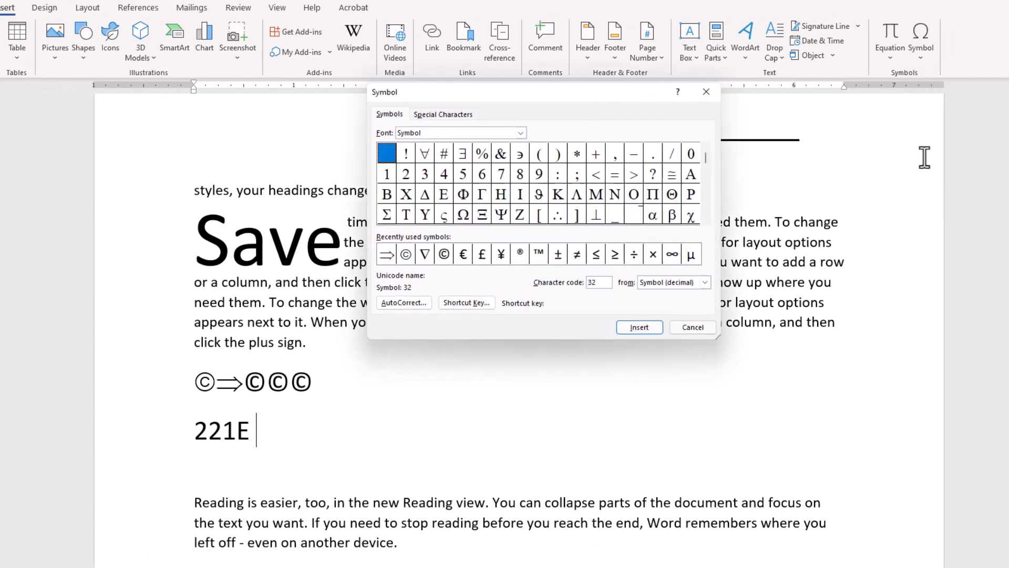
pyautogui.click(576, 255)
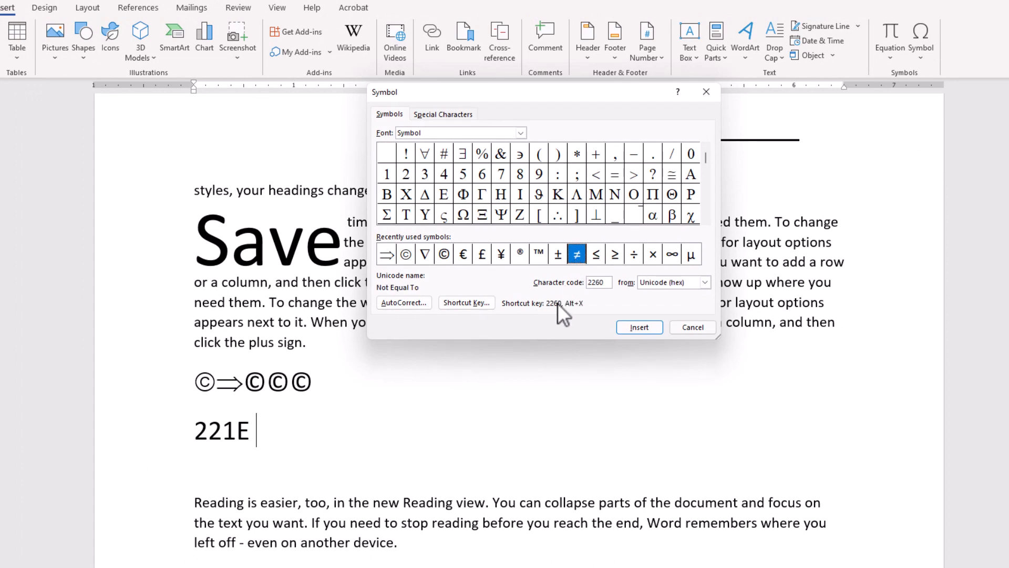
pyautogui.click(683, 327)
pyautogui.write('22')
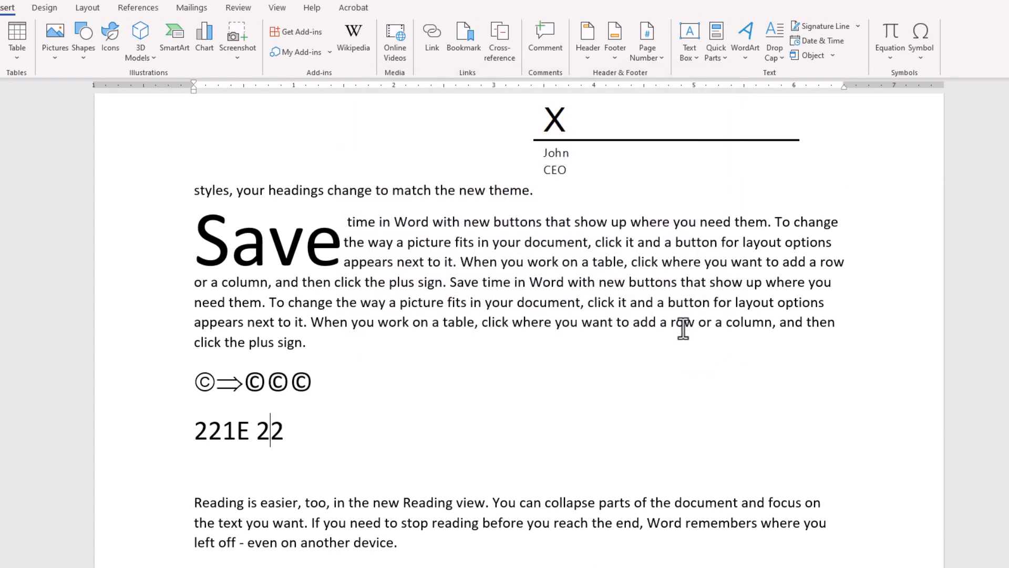
pyautogui.write('60')
pyautogui.hotkey('alt', 'x')
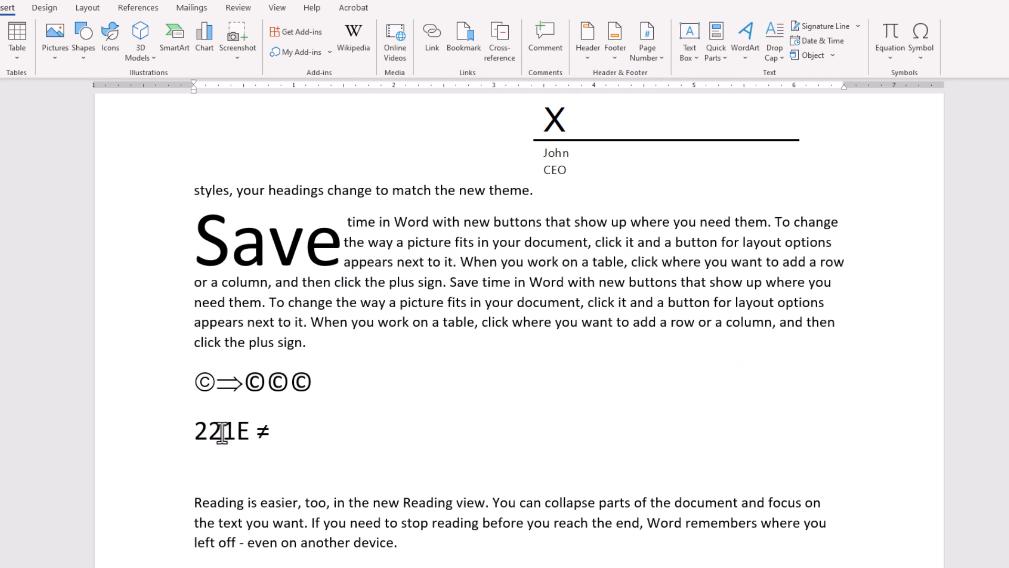
# Convert the whole 221E code to its symbol and back to code.
pyautogui.click(248, 430)
pyautogui.hotkey('alt', 'x')
pyautogui.hotkey('alt', 'x')
# Convert only the leading 22 of 221E to its Unicode character, switch it back to code, and convert it again.
pyautogui.click(218, 441)
pyautogui.hotkey('alt', 'x')
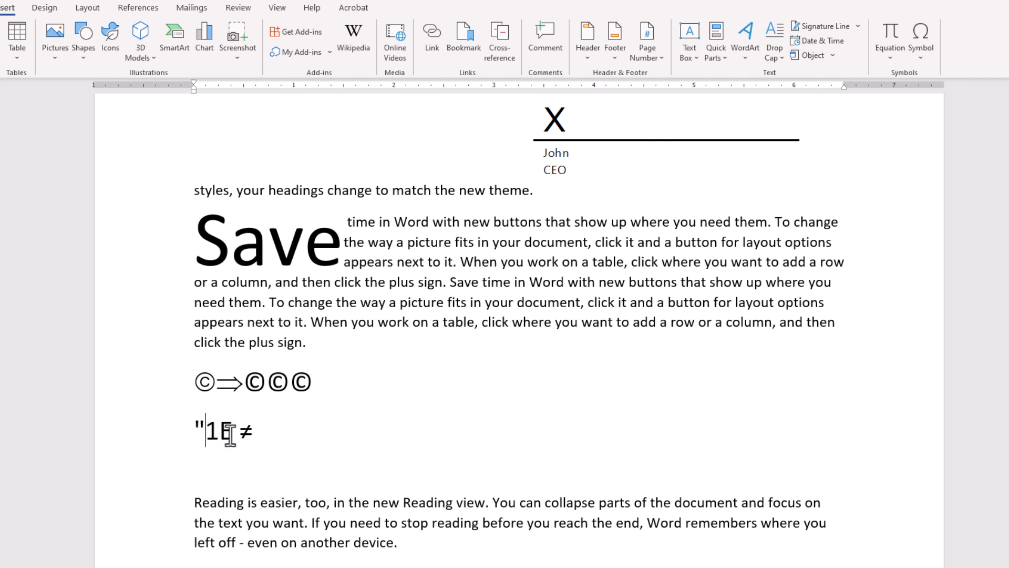
pyautogui.hotkey('alt', 'x')
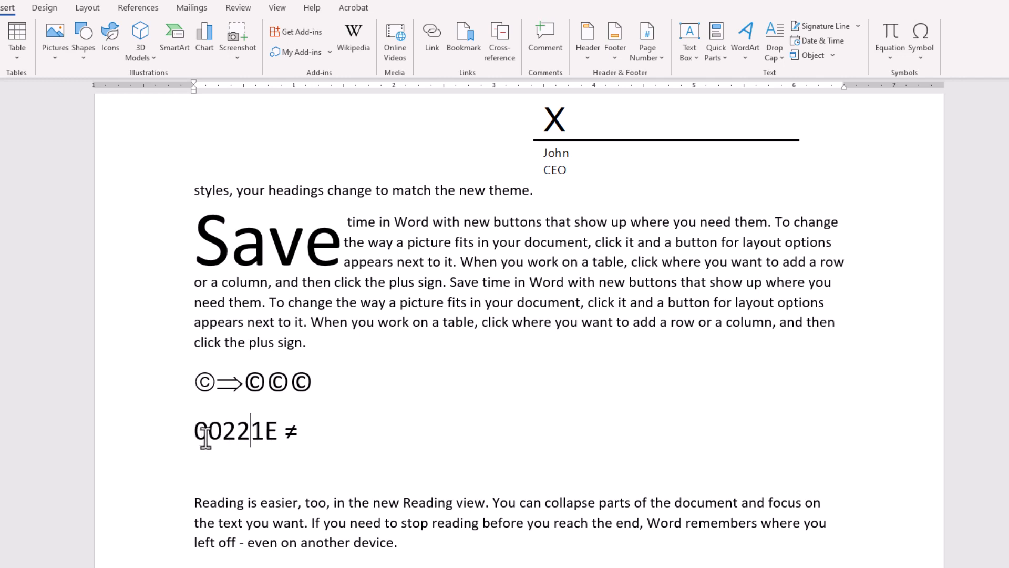
pyautogui.hotkey('alt', 'x')
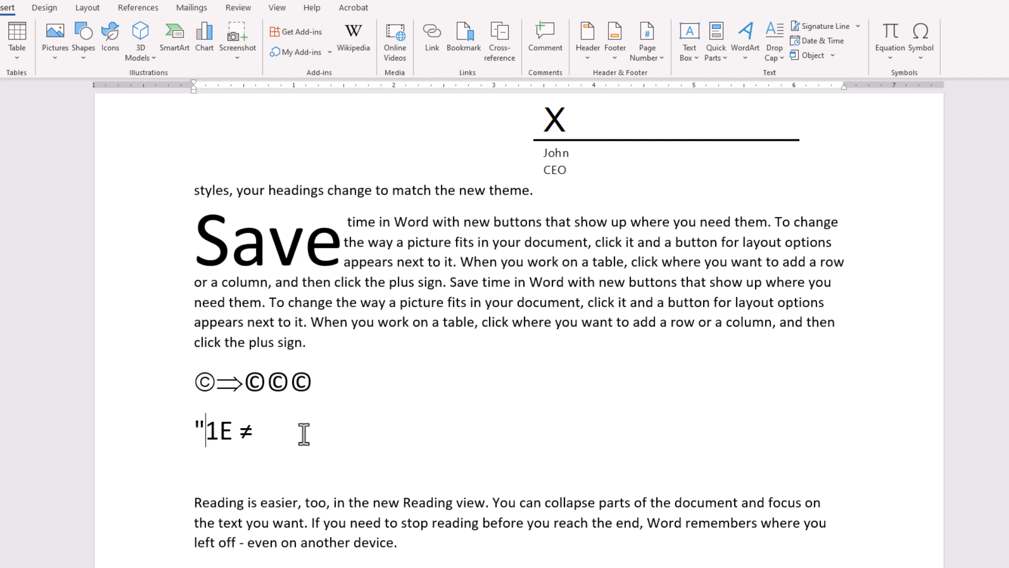
# Add a new line below the ≠ line, enter the letter A, and toggle it to its Unicode code 0041.
pyautogui.click(286, 439)
pyautogui.press('Return')
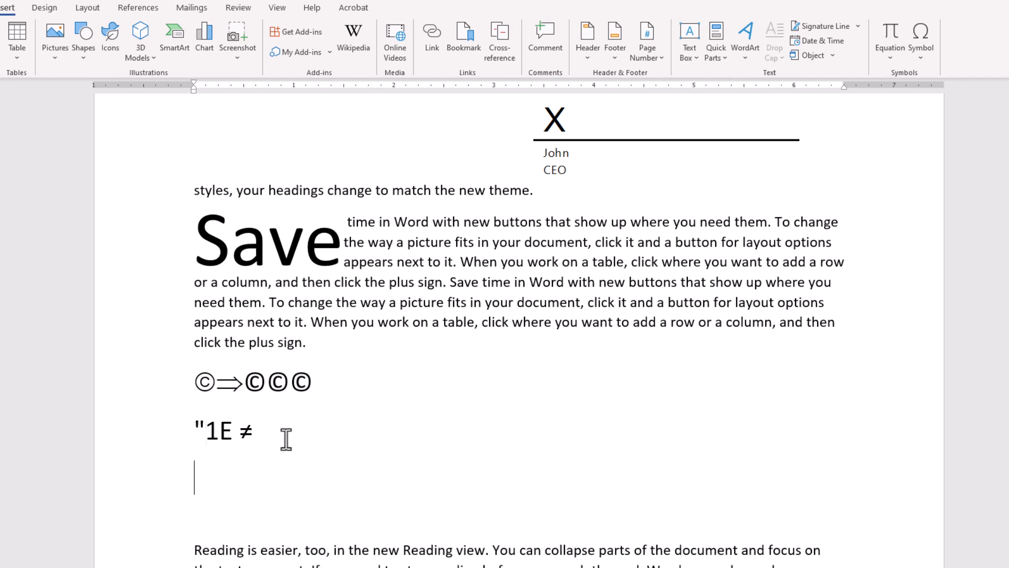
pyautogui.write('A')
pyautogui.hotkey('alt', 'x')
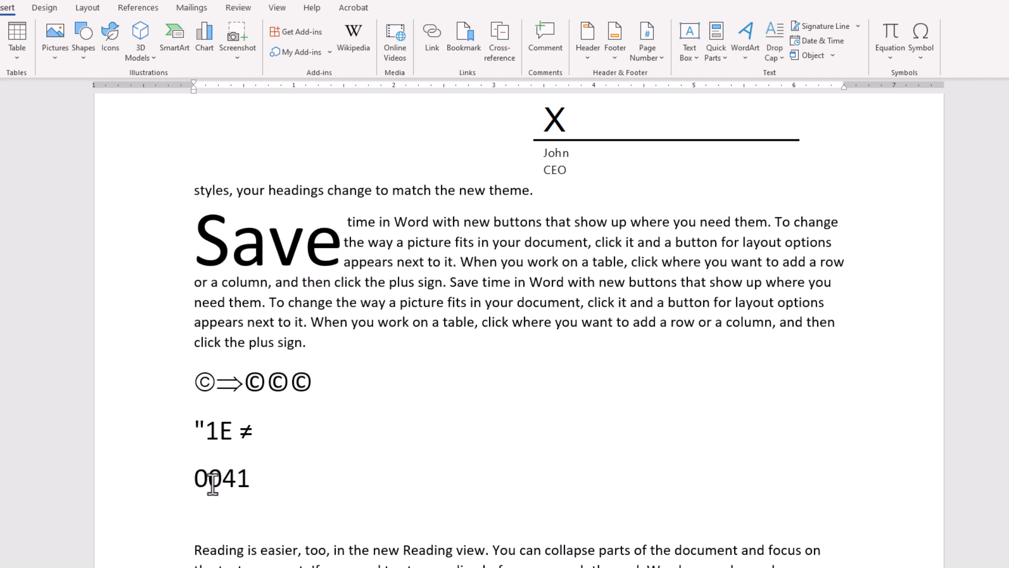
pyautogui.hotkey('alt', 'x')
pyautogui.hotkey('alt', 'x')
# Enter 0041 on a new line below and convert the code to the letter A.
pyautogui.press('Return')
pyautogui.write('00')
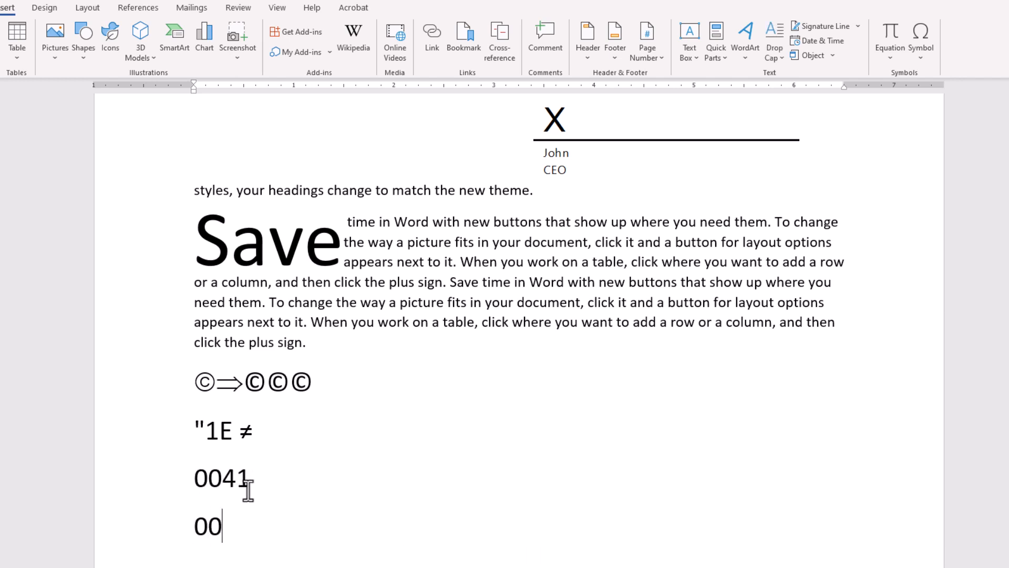
pyautogui.write('41')
pyautogui.hotkey('alt', 'x')
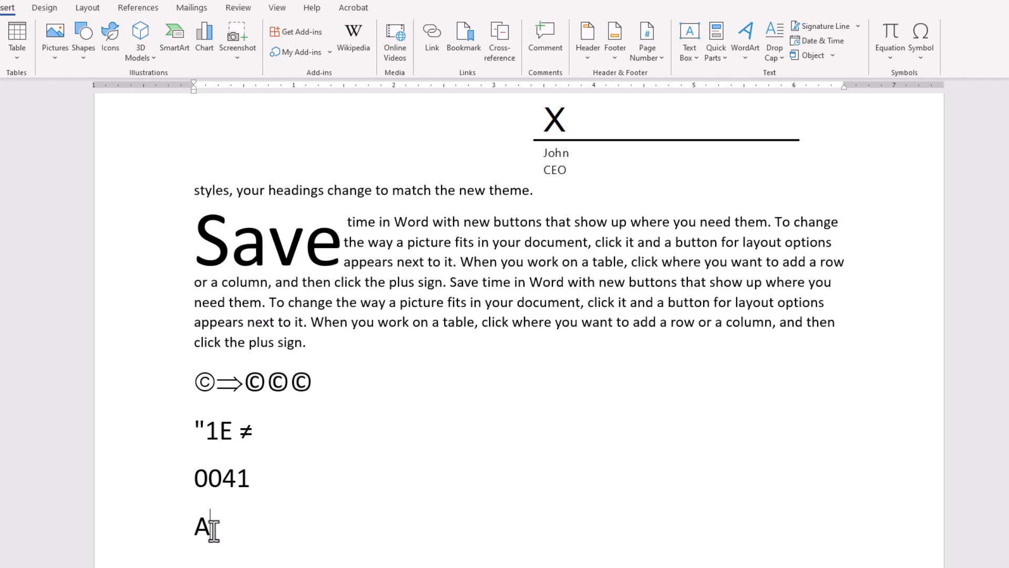